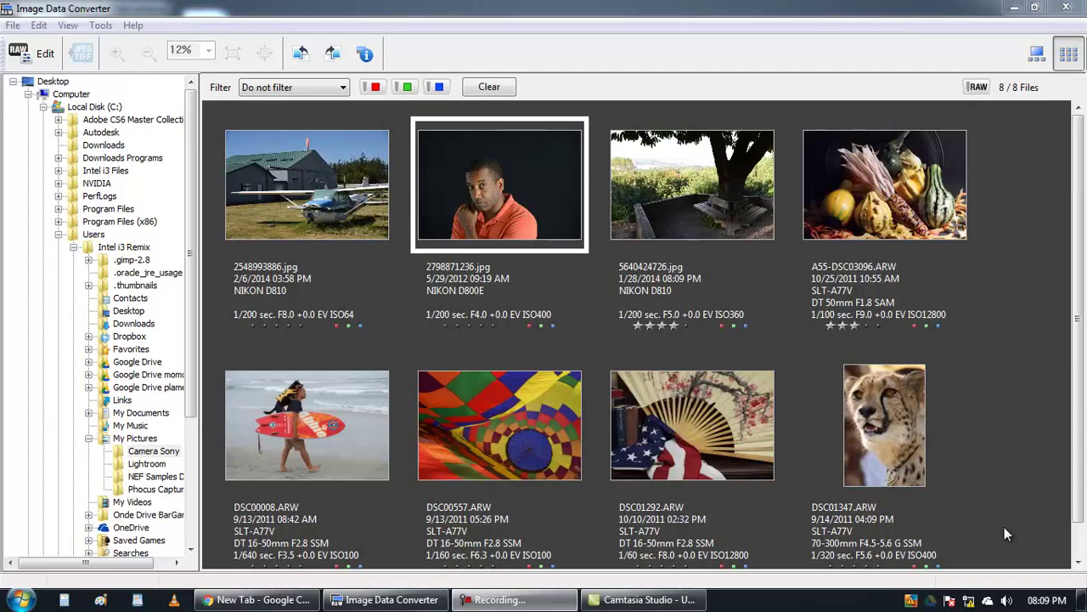
View the program's version information from the Help menu, then dismiss it
left_click(133, 27)
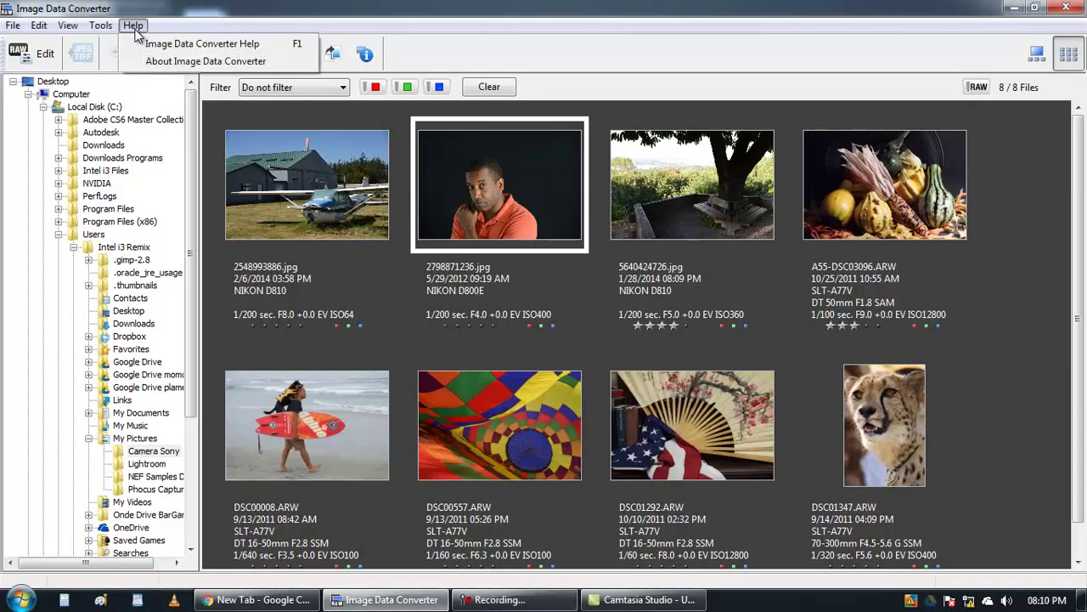
left_click(180, 61)
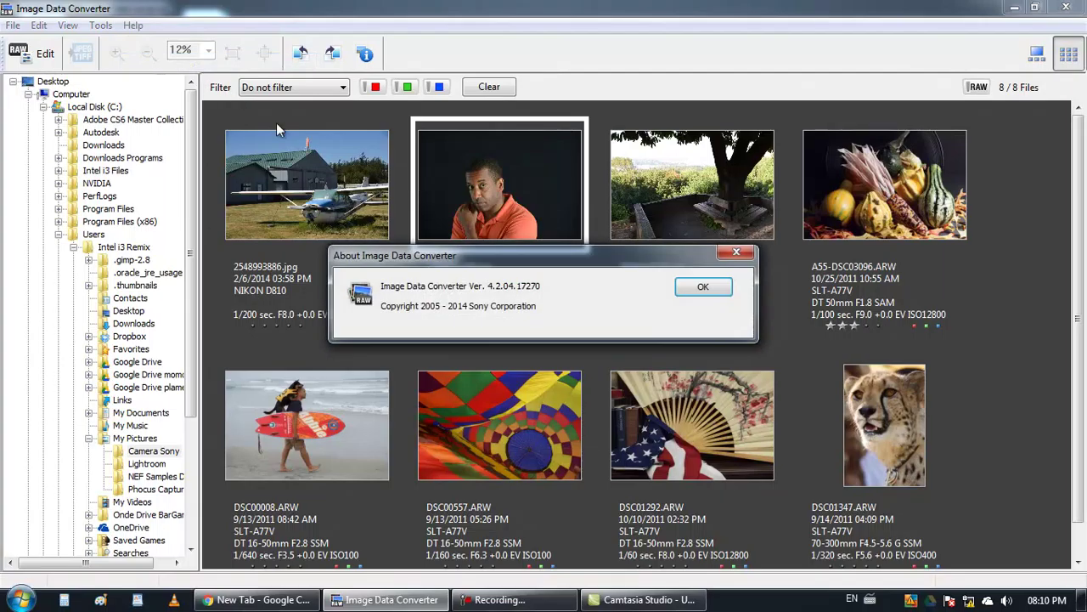
left_click(703, 287)
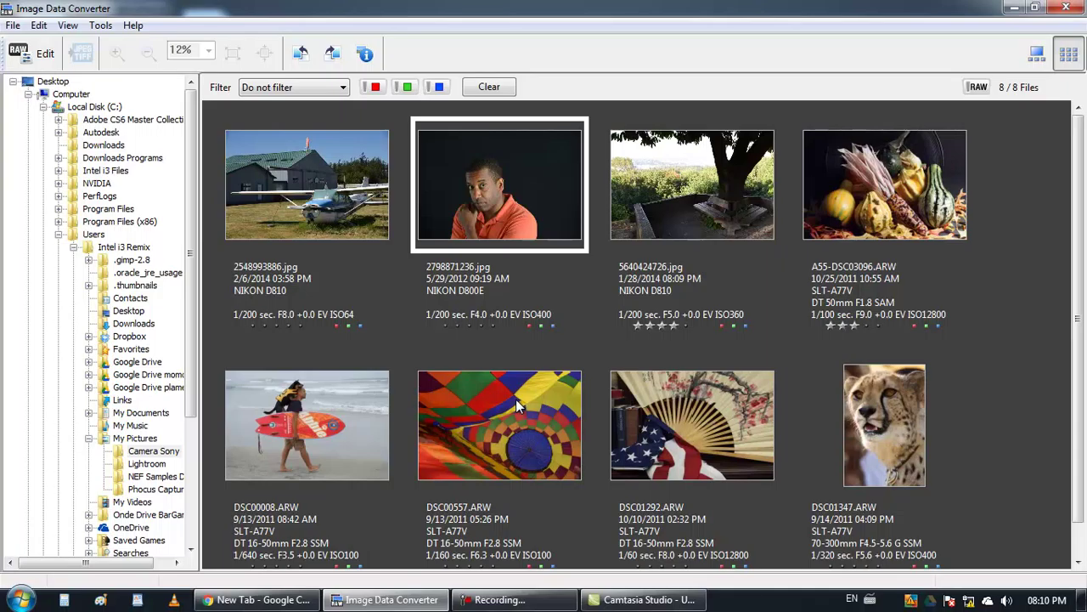
Open the portrait and airplane photos in the editor, then close the airplane photo without saving
left_click(320, 217)
left_click(483, 197)
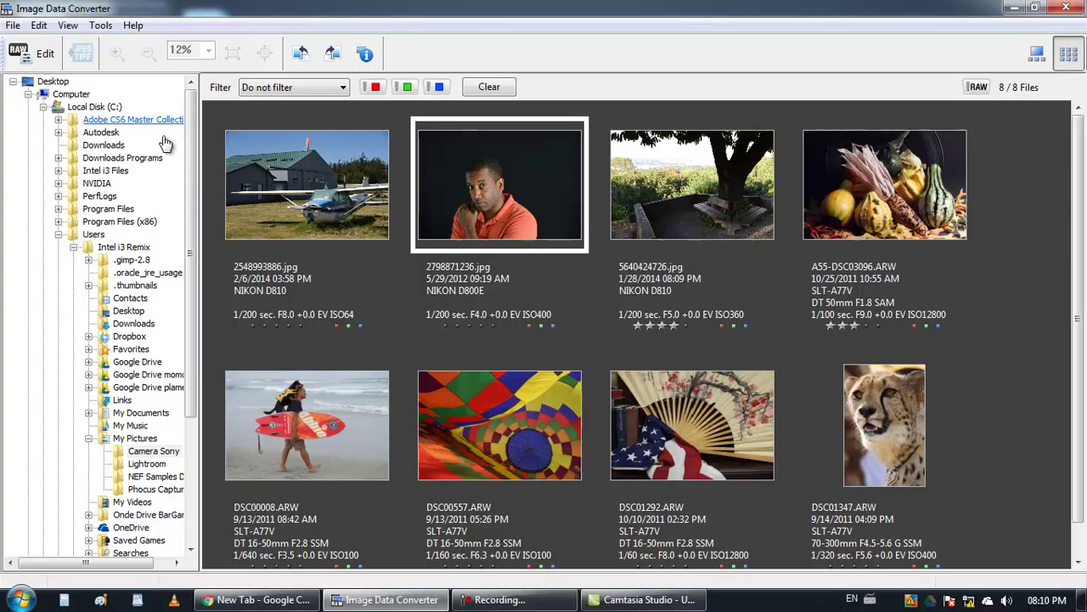
left_click(36, 55)
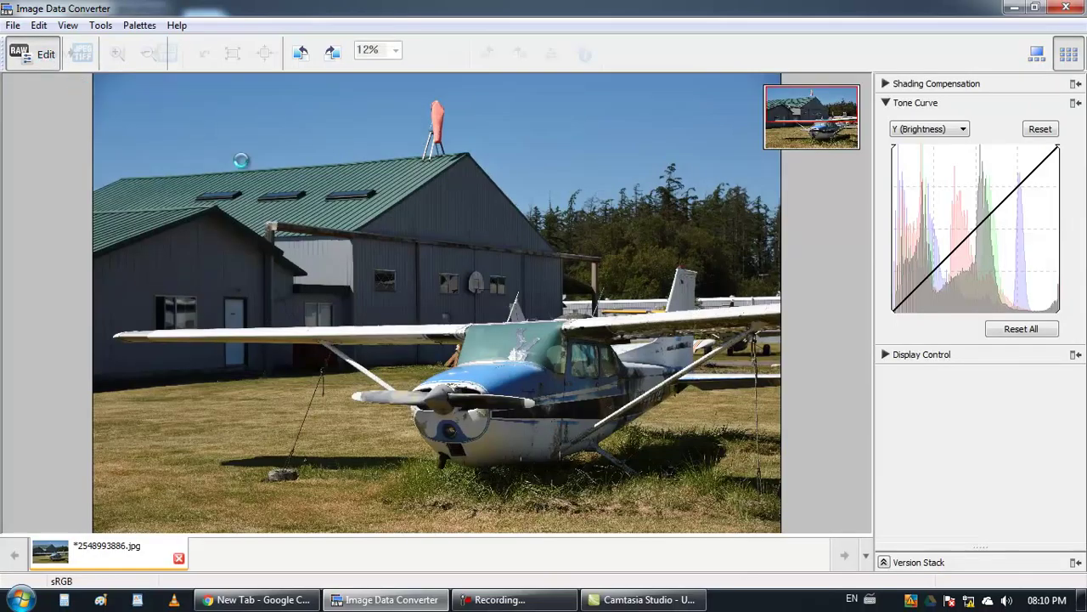
left_click(178, 558)
left_click(544, 320)
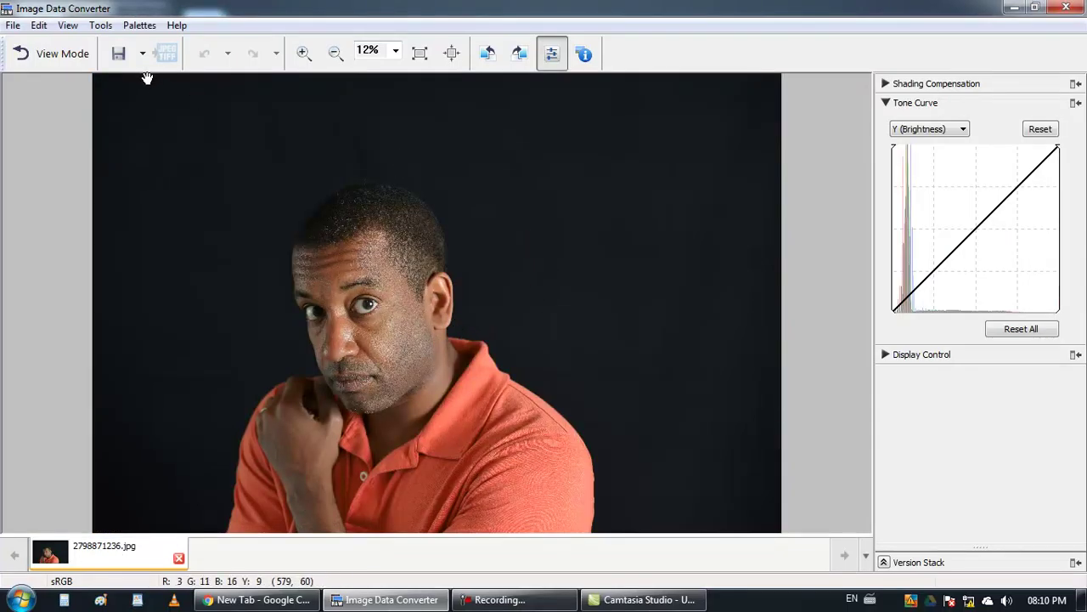
left_click(886, 83)
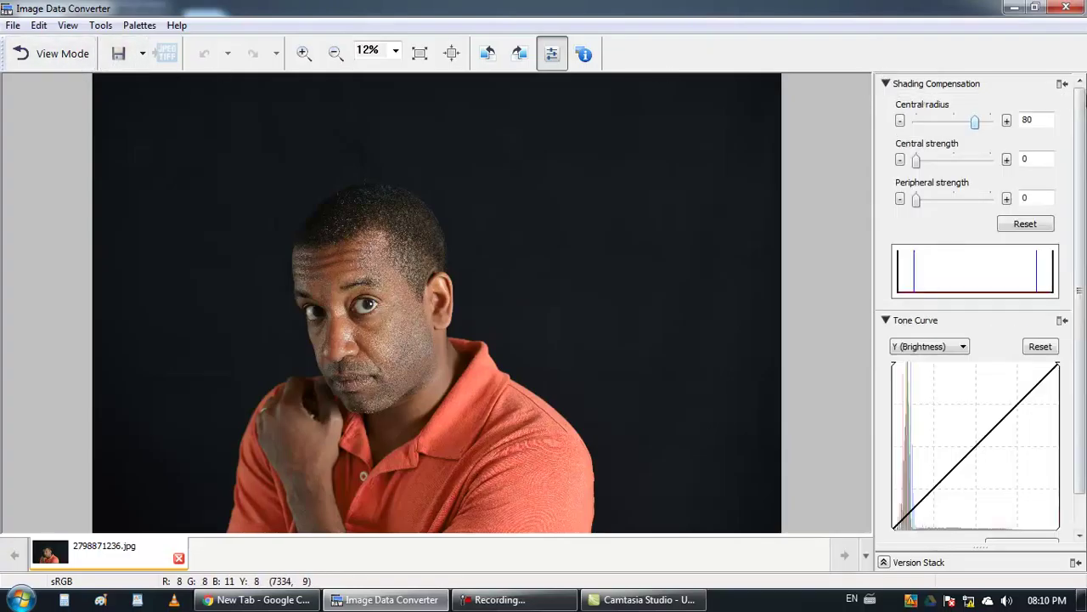
left_click(886, 84)
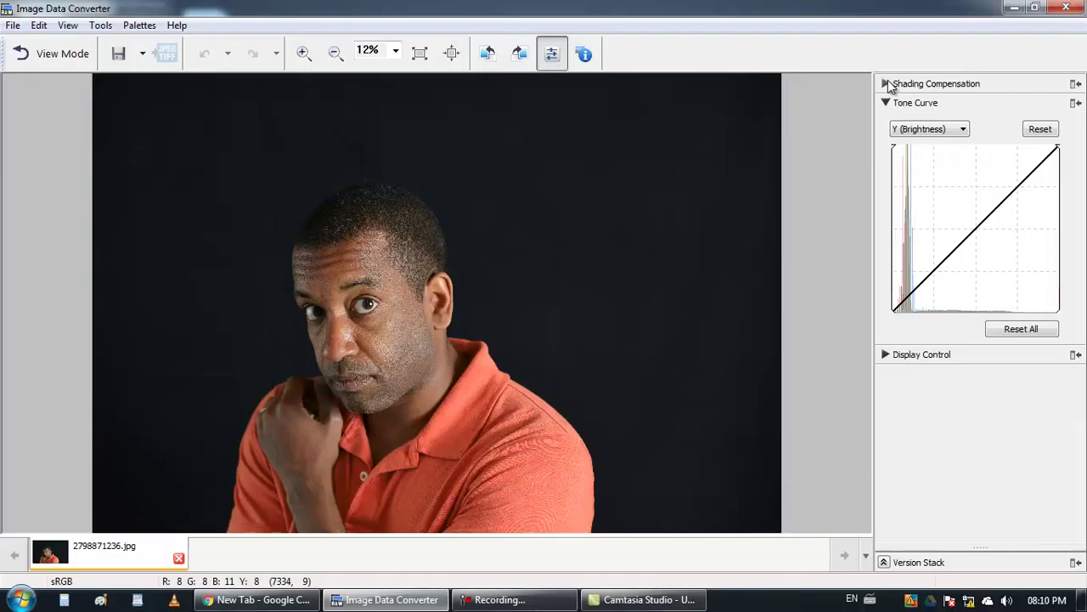
Switch the tone curve to R (Red) and reshape its black point, returning it toward the corner
left_click(928, 130)
left_click(917, 154)
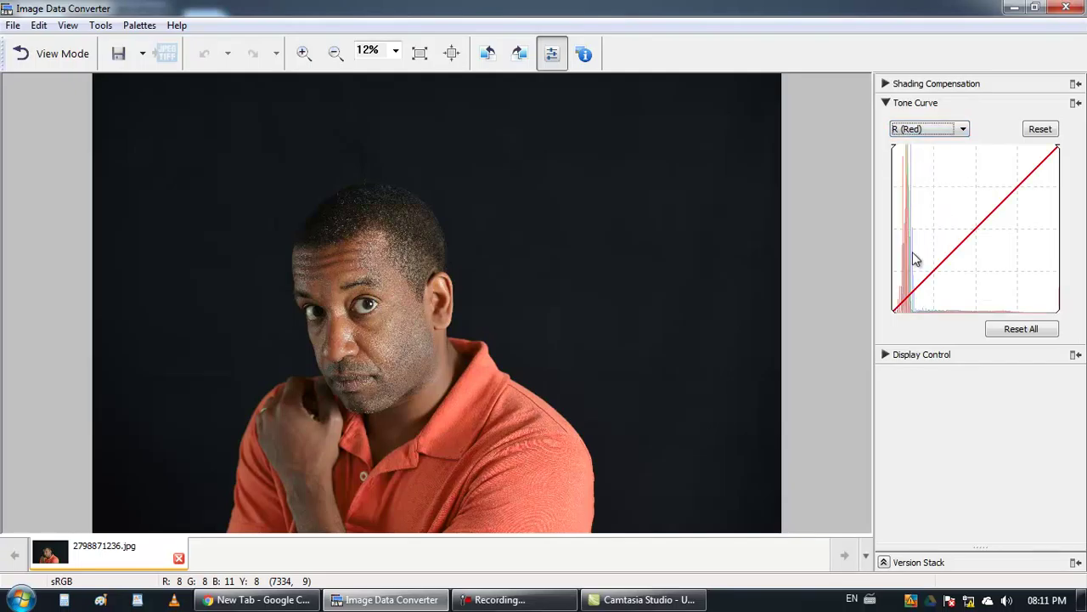
left_click_drag(893, 310, 884, 268)
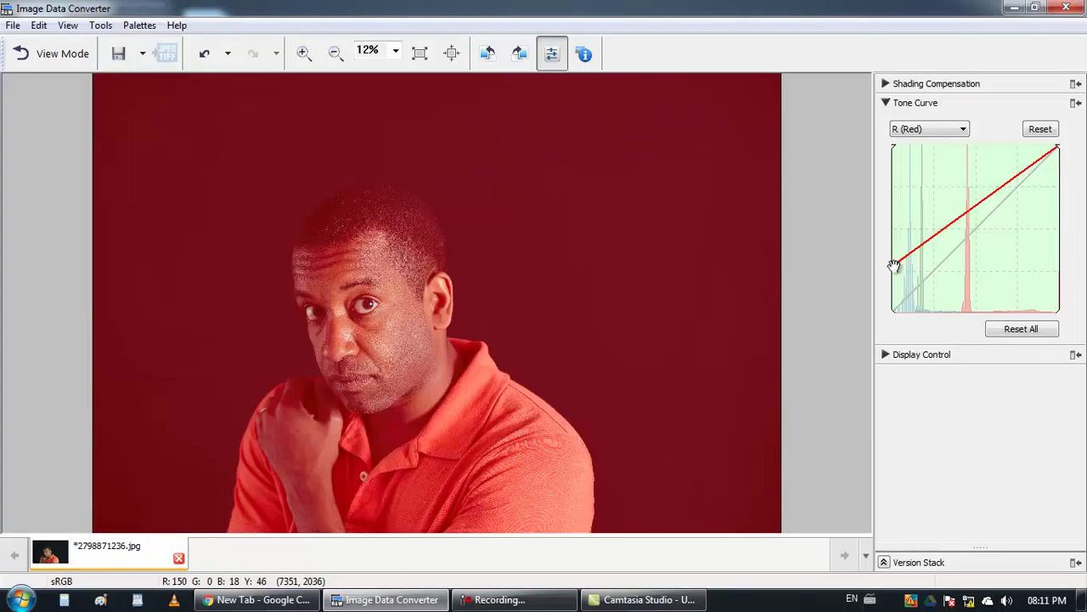
left_click_drag(893, 265, 907, 311)
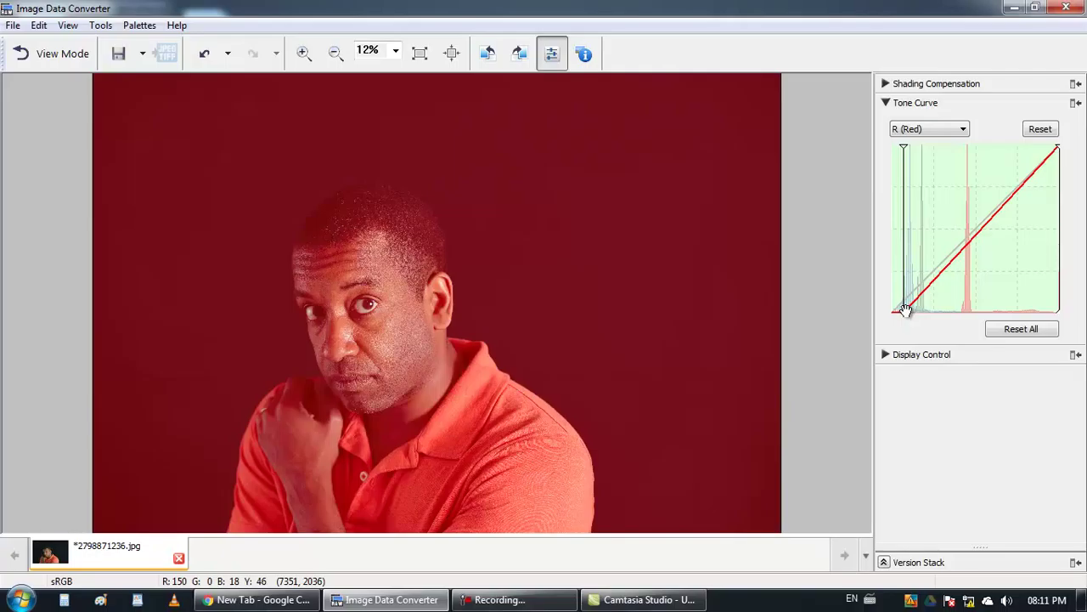
left_click_drag(906, 310, 905, 311)
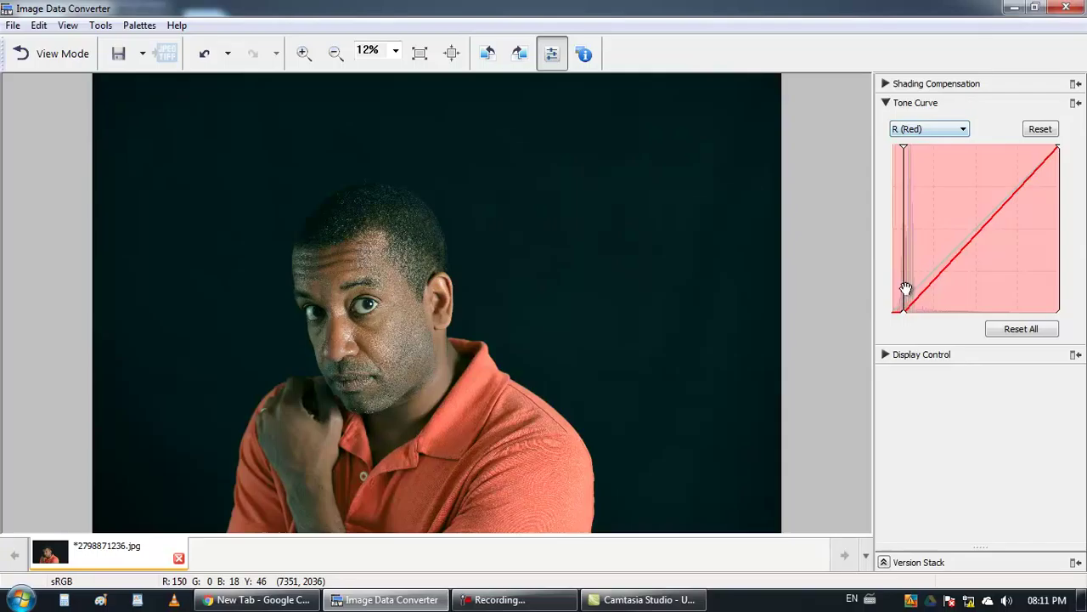
left_click_drag(903, 311, 872, 322)
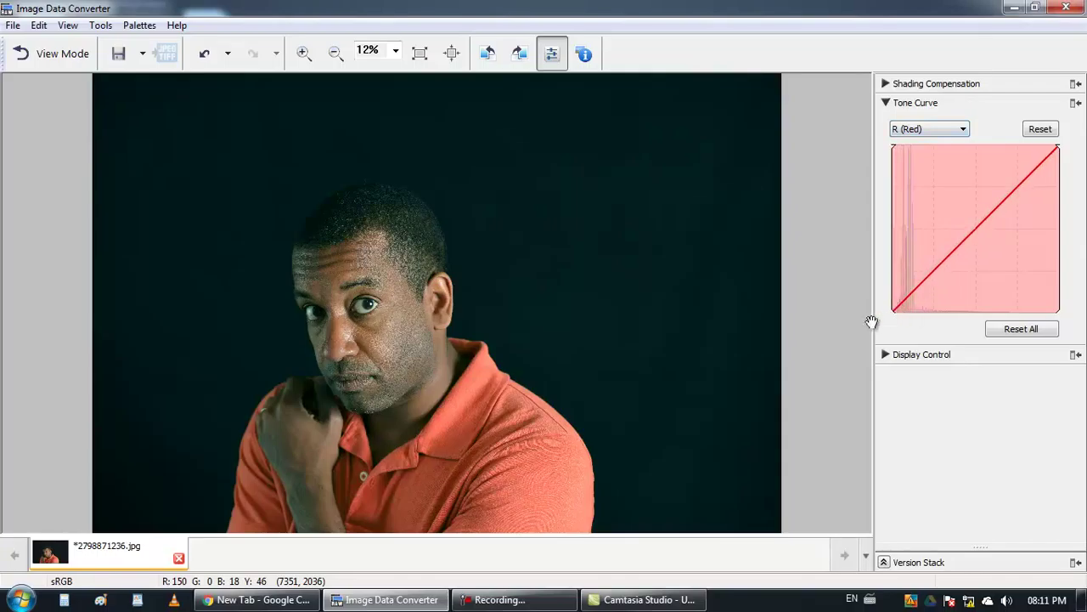
Lift the G (Green) curve's shadow end slightly
left_click(928, 129)
left_click(921, 173)
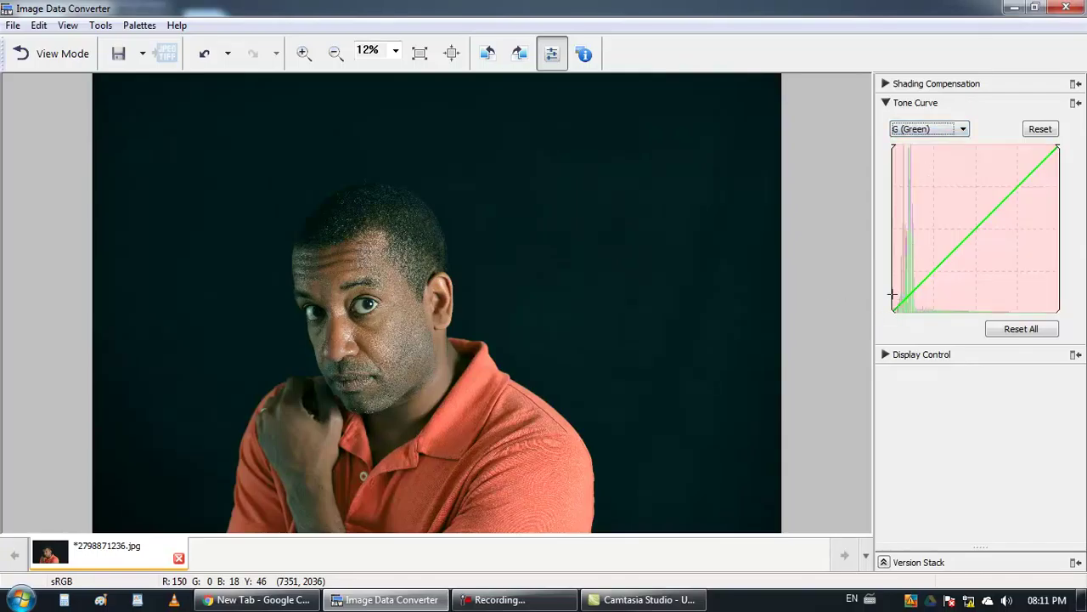
left_click_drag(893, 311, 876, 294)
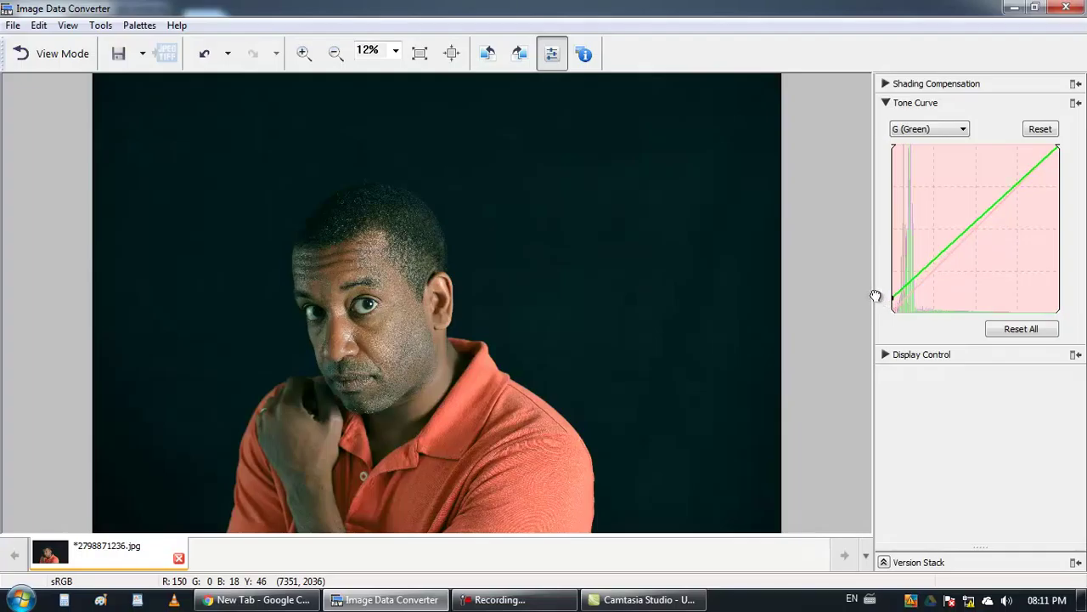
Lift the B (Blue) curve's shadow end and bend its midtones down
left_click(917, 136)
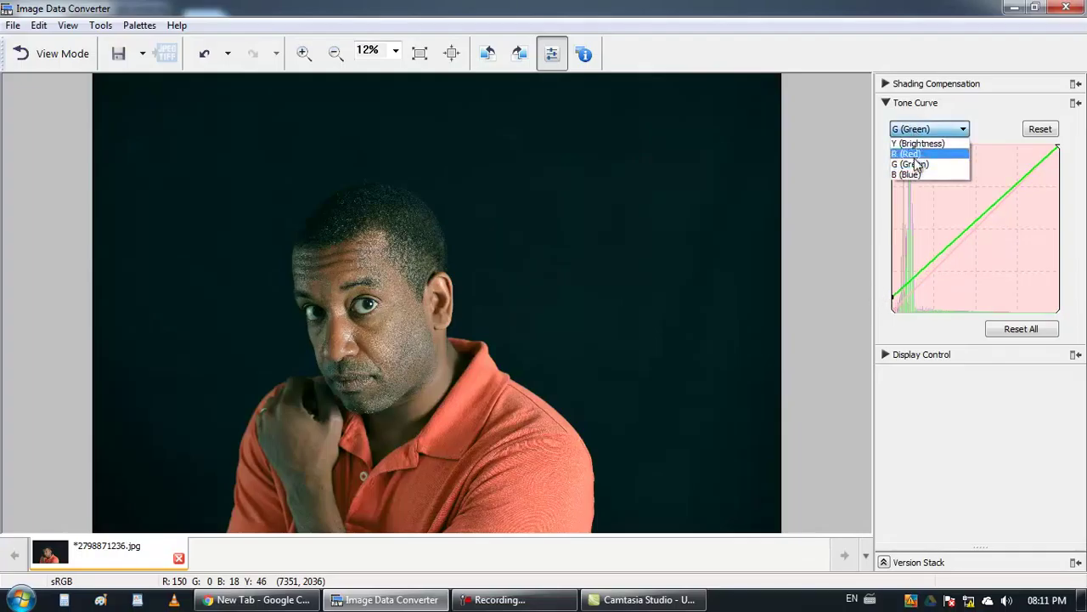
left_click(917, 173)
left_click_drag(893, 307, 866, 298)
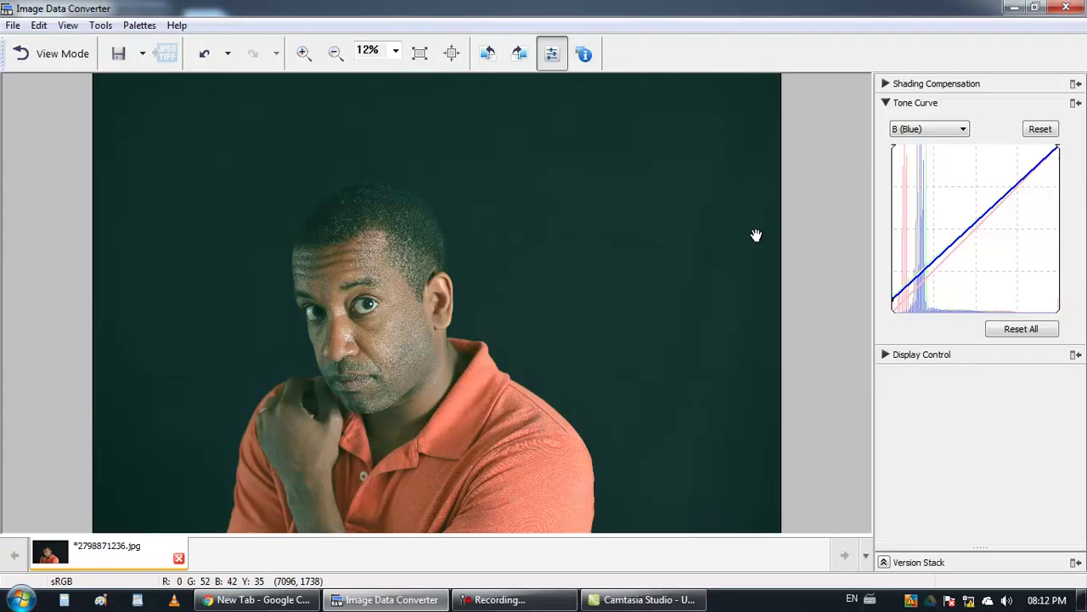
left_click_drag(938, 253, 917, 281)
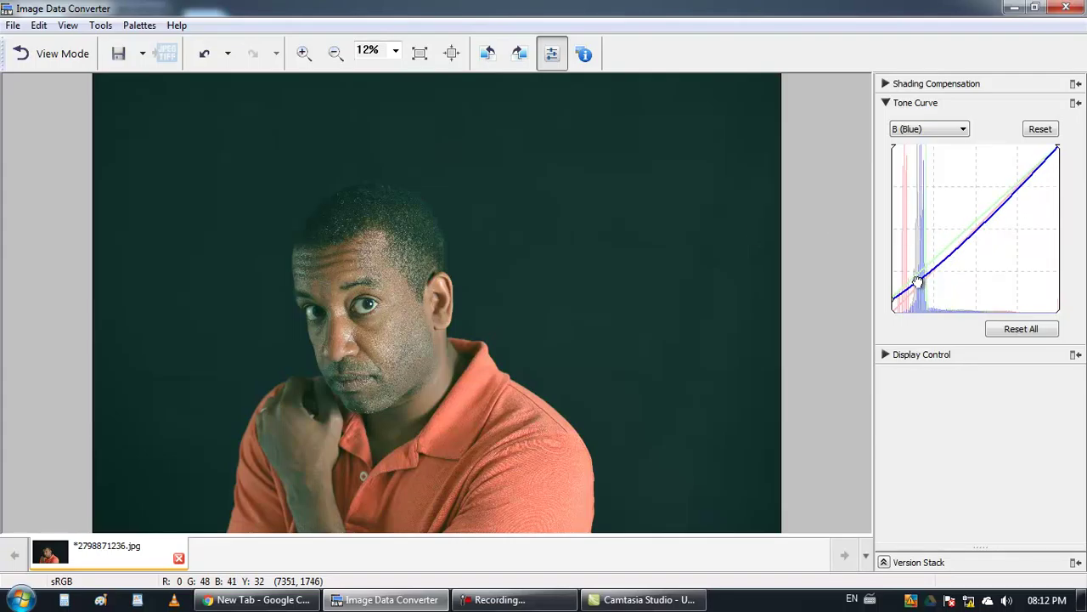
left_click(956, 129)
On the G (Green) curve, add a shadow bend and pull the highlight endpoint down and inward
left_click(916, 164)
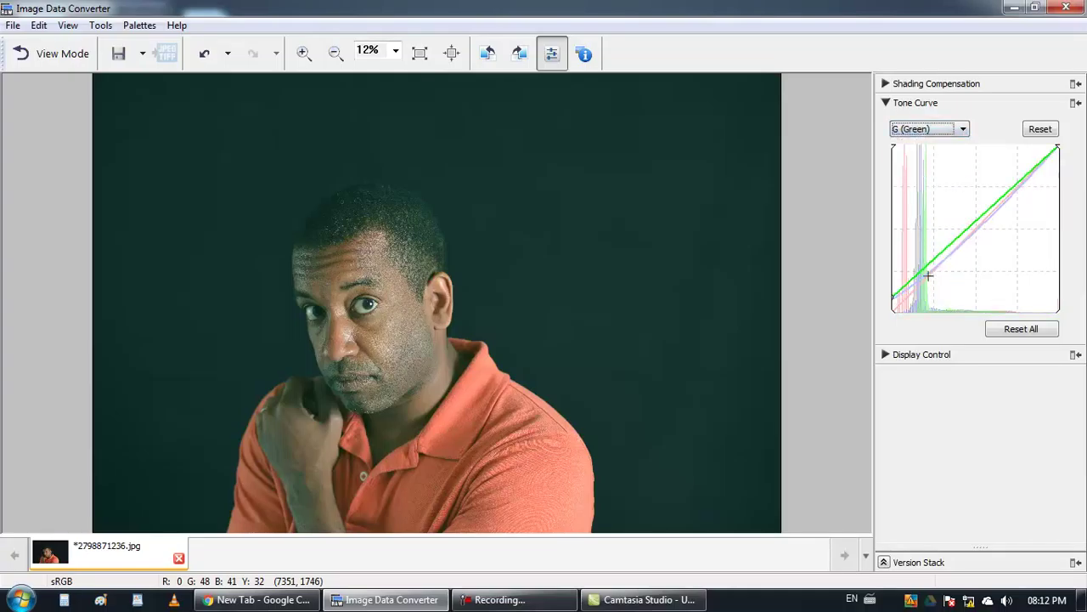
left_click_drag(917, 281, 913, 282)
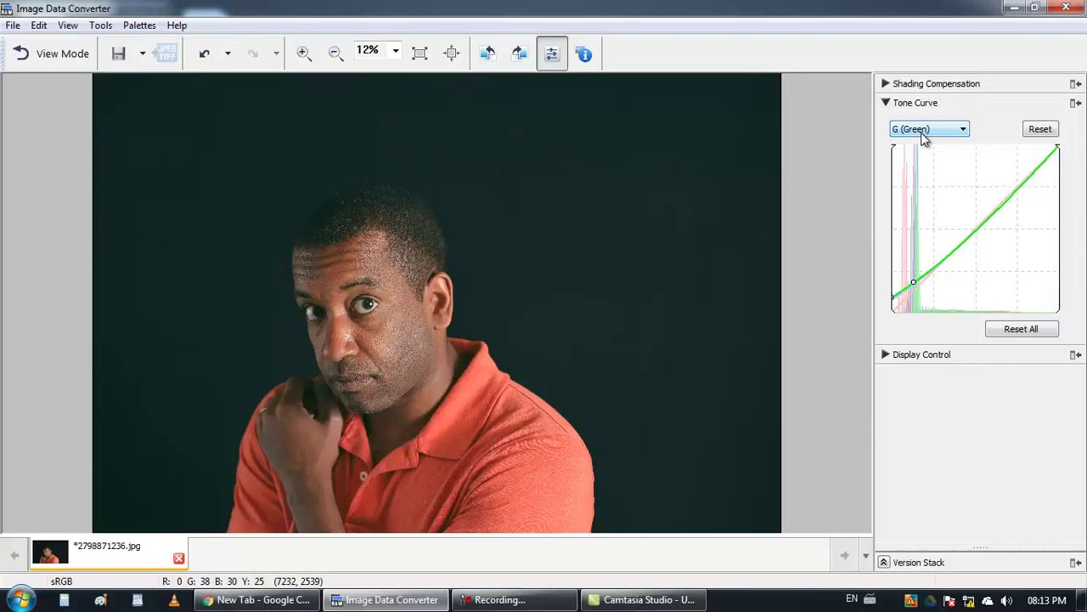
left_click(1058, 150)
left_click_drag(1058, 149, 1075, 161)
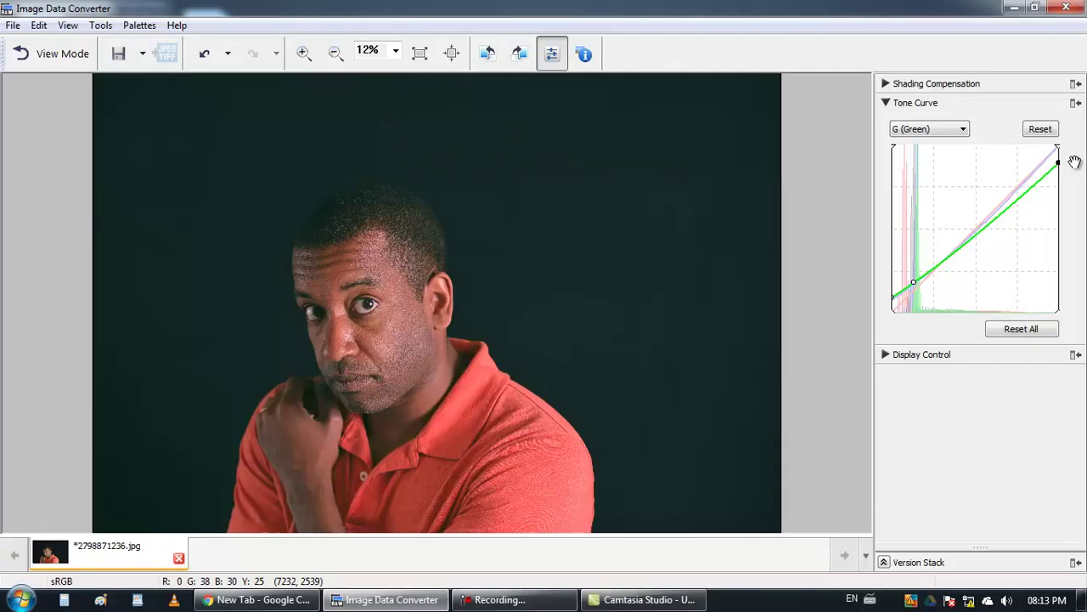
left_click_drag(1058, 162, 1044, 136)
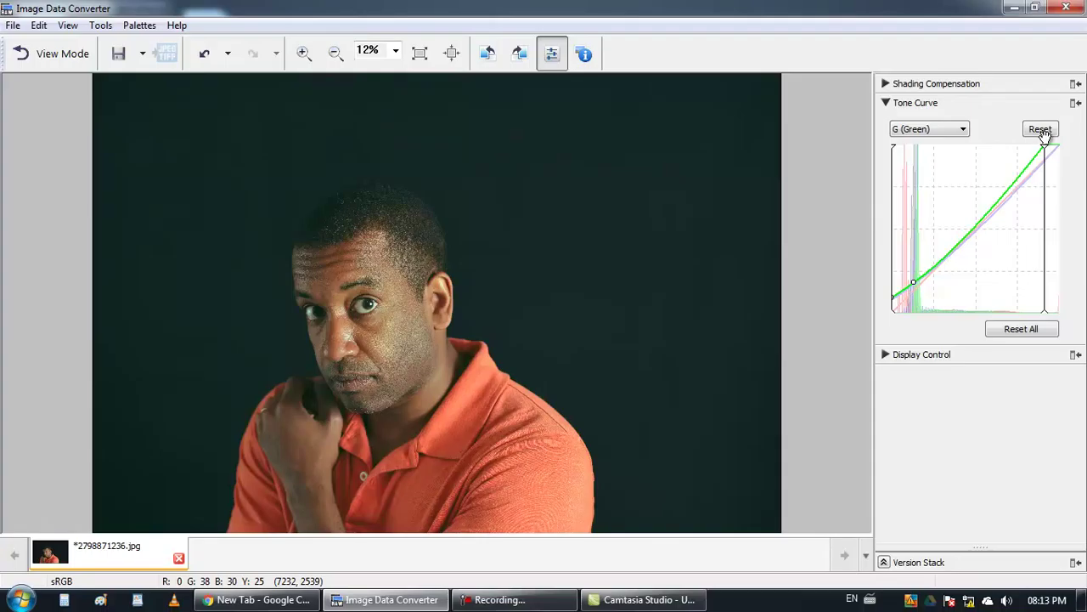
Move the B (Blue) curve's white point inward and lower, adding a point to bend its upper section
left_click(914, 131)
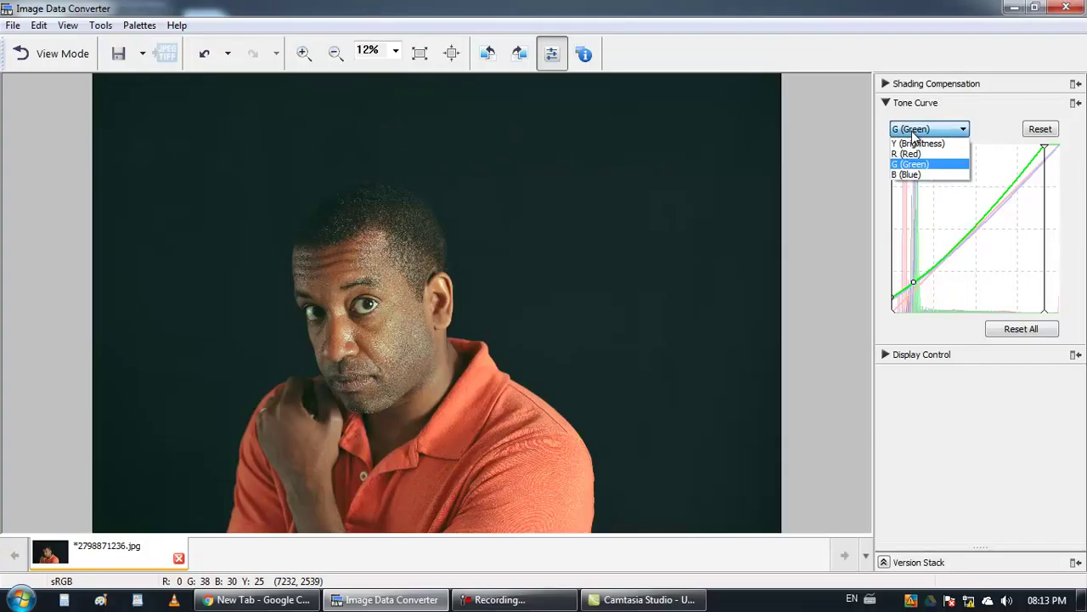
left_click(911, 178)
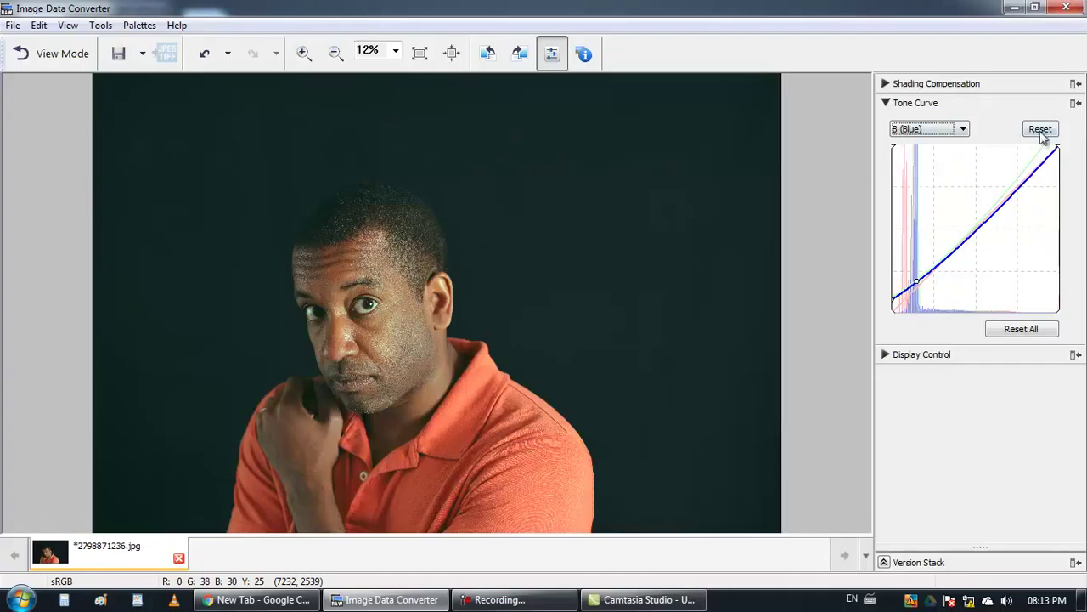
left_click_drag(1058, 146, 1052, 143)
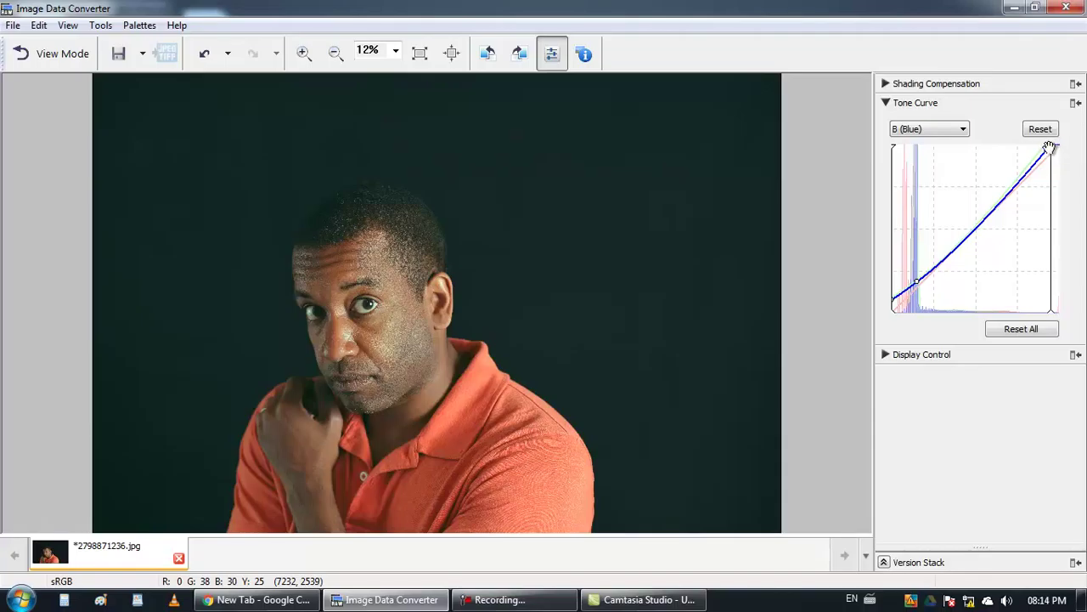
left_click_drag(1051, 148, 1035, 143)
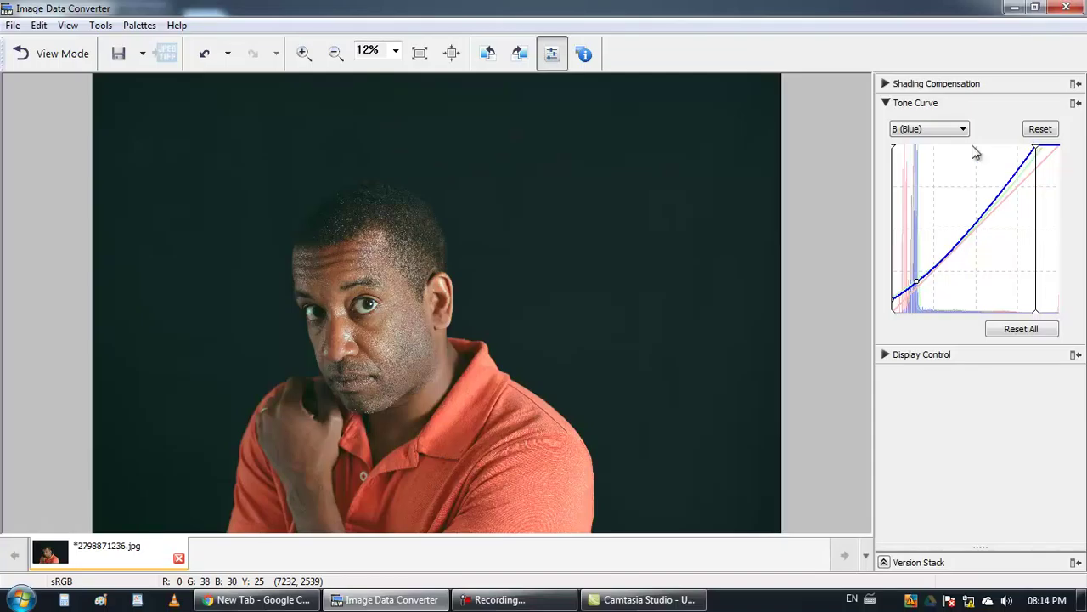
left_click_drag(1038, 146, 1076, 167)
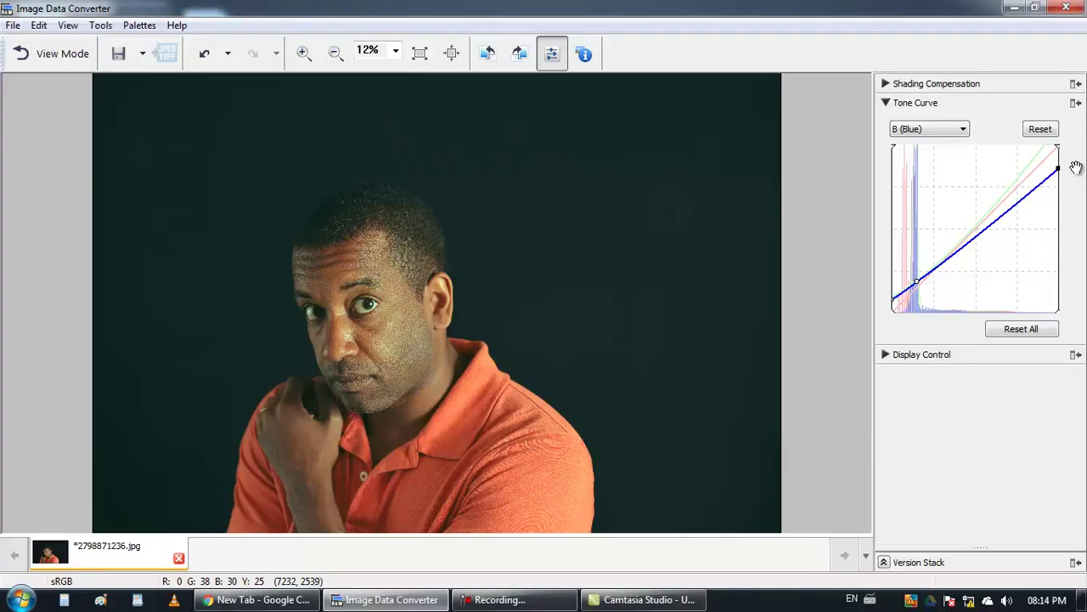
left_click_drag(1026, 191, 1025, 188)
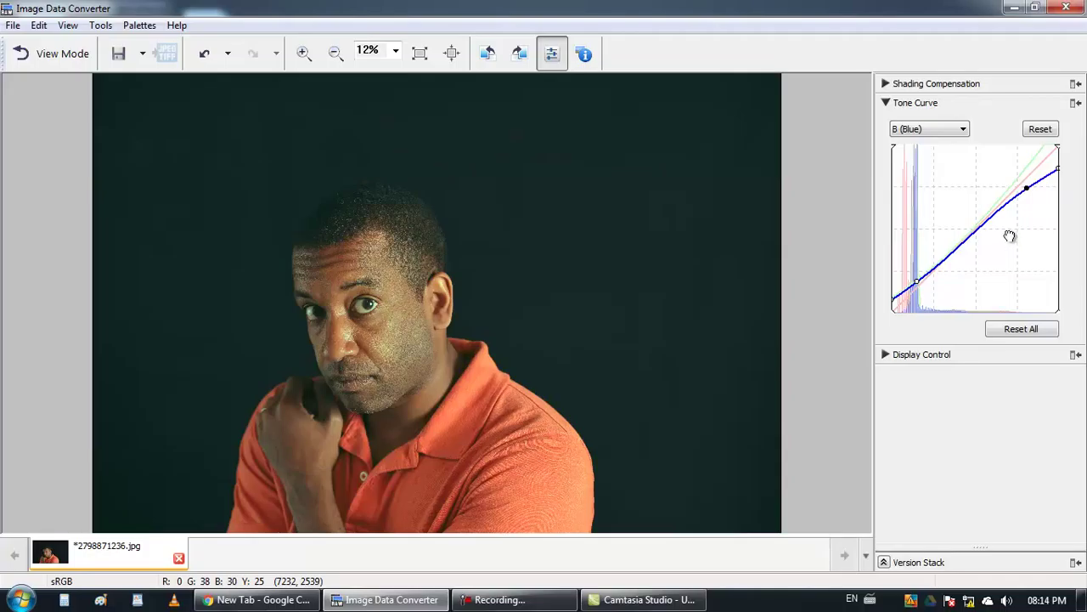
left_click(910, 129)
On the G (Green) curve, move the white point left and add points shaping the upper midtones
left_click(917, 161)
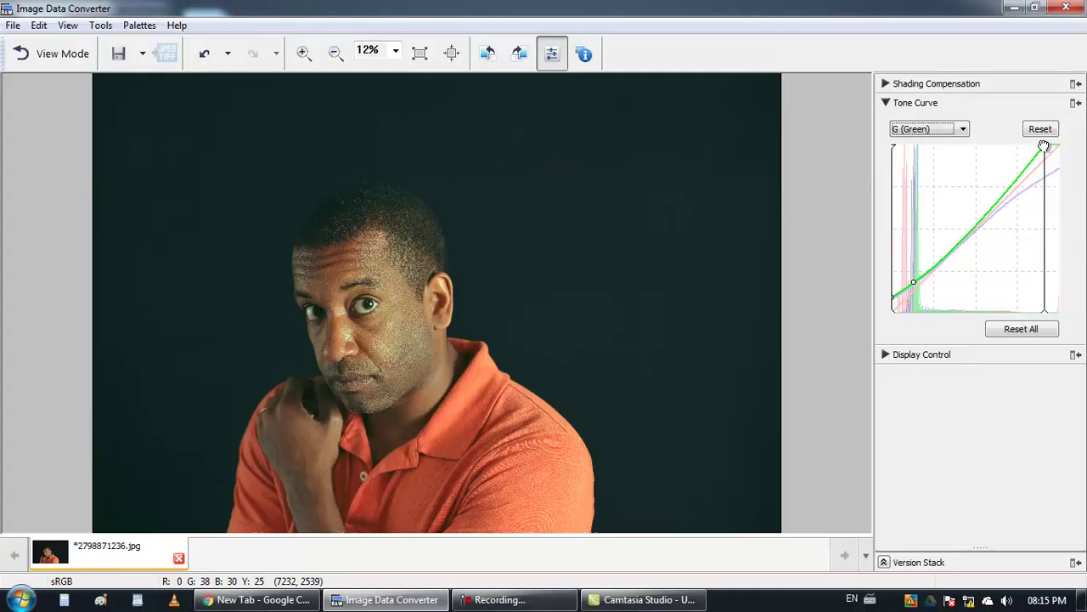
left_click_drag(1045, 146, 1038, 146)
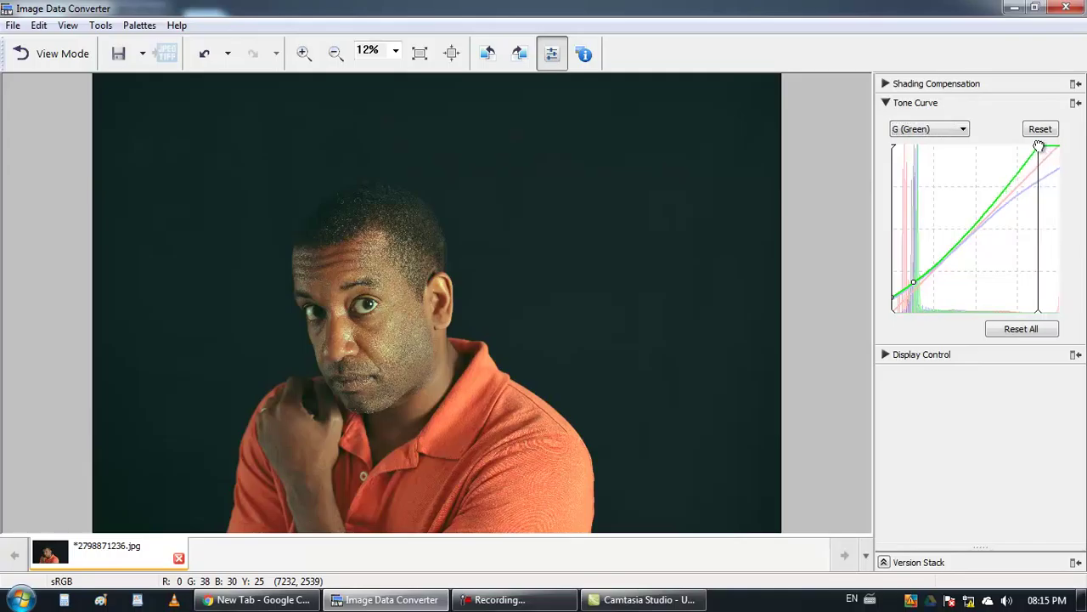
left_click(1009, 184)
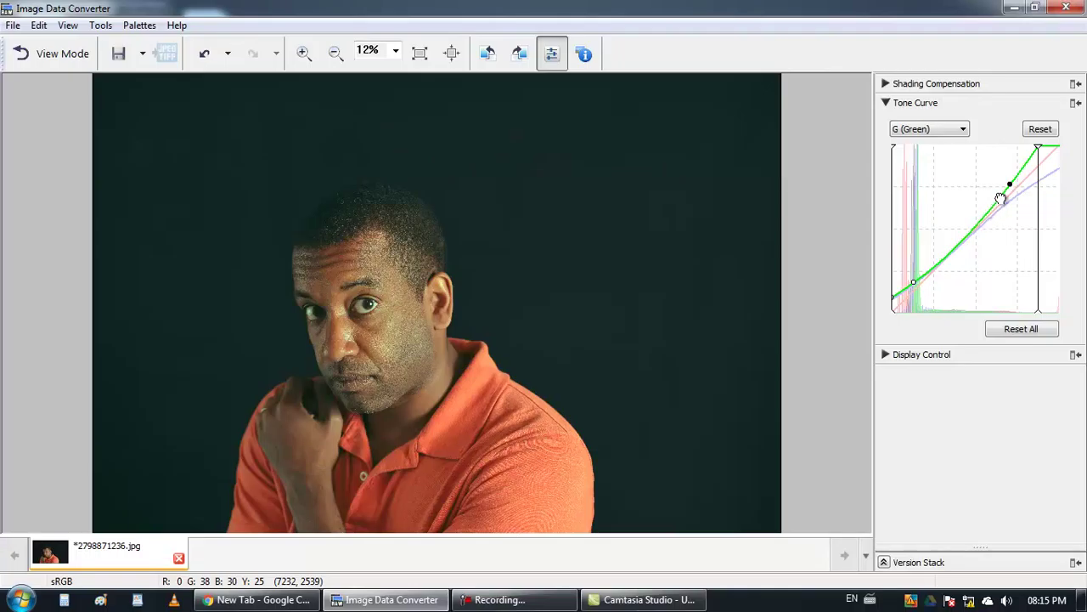
left_click_drag(1001, 198, 981, 218)
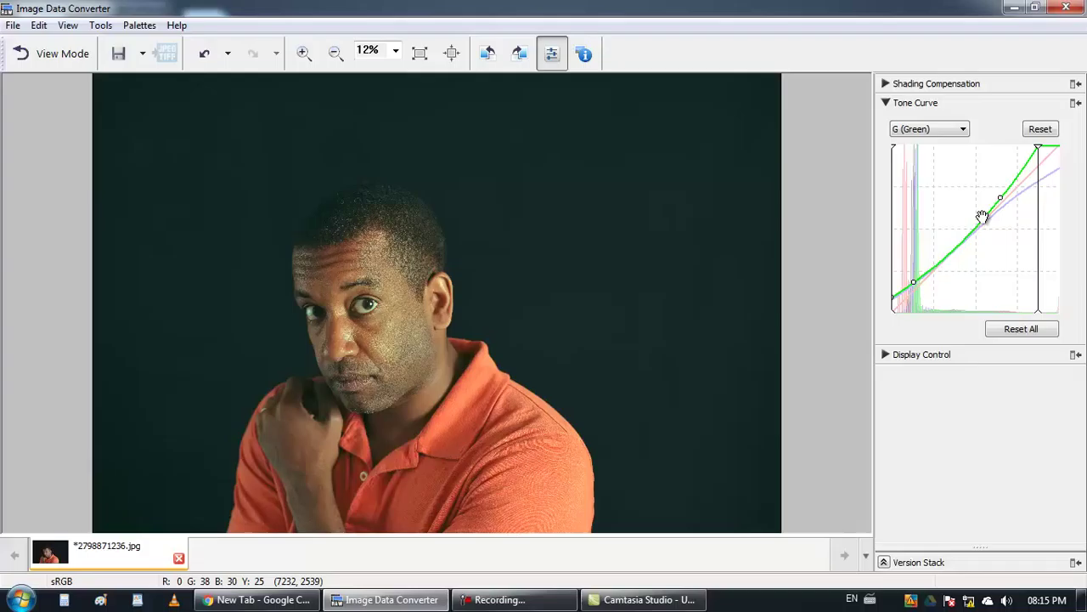
left_click(1026, 168)
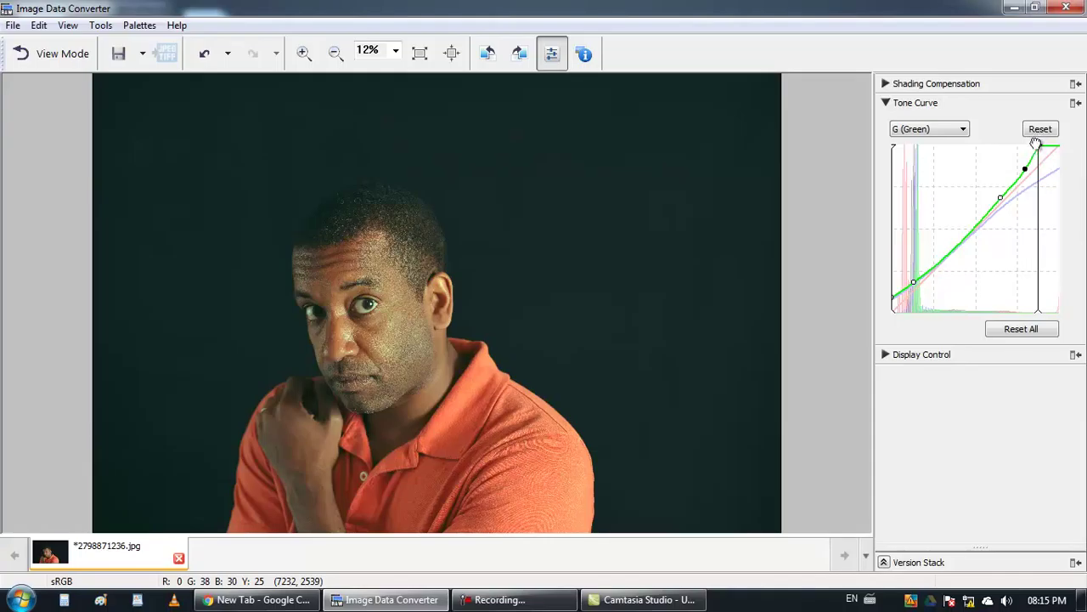
left_click_drag(1037, 145, 1020, 166)
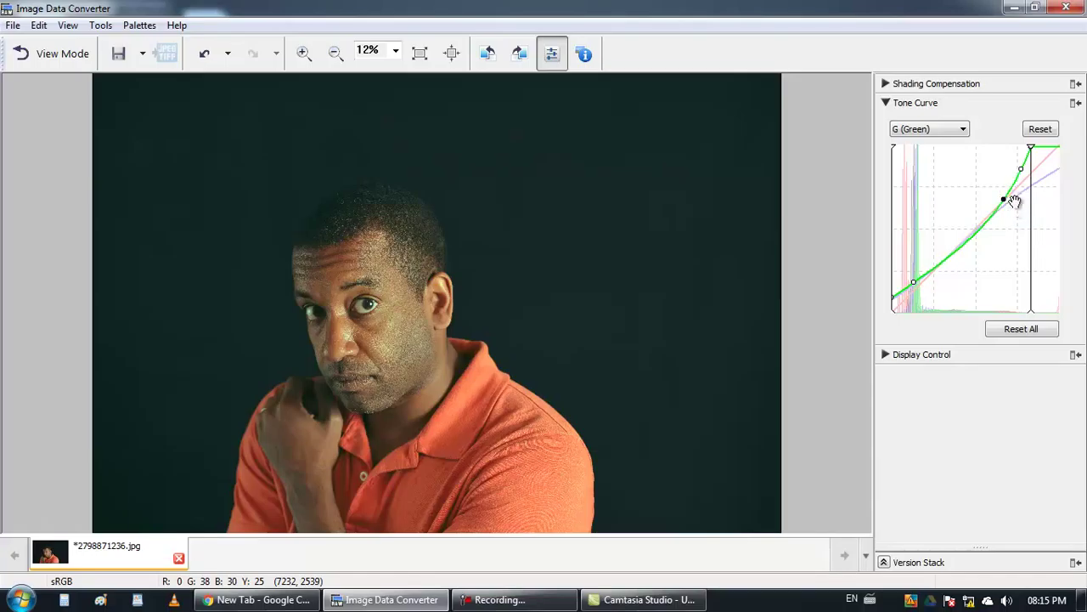
left_click(1002, 198)
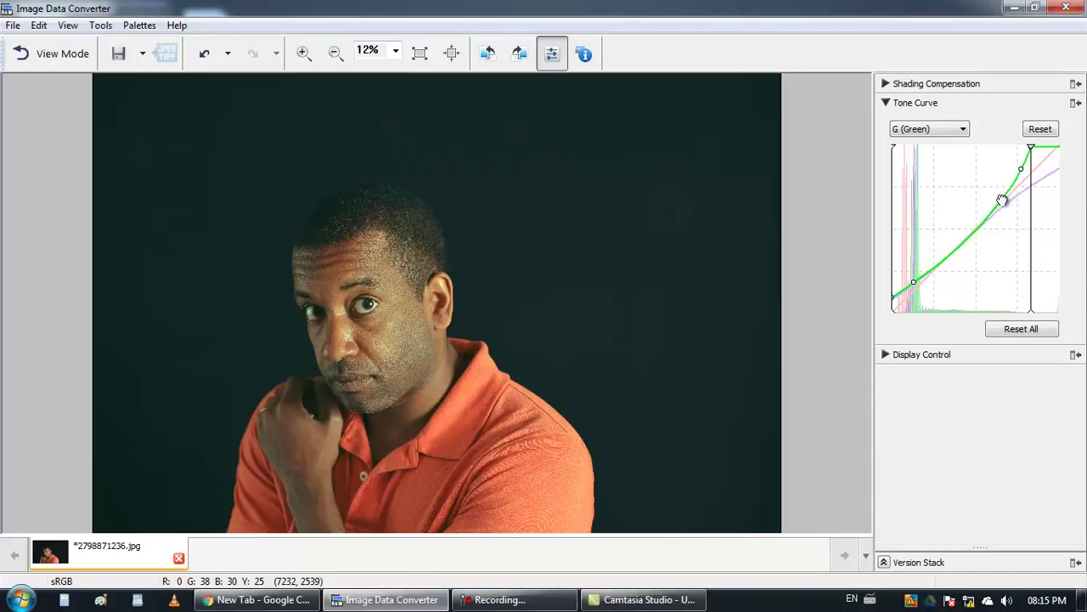
left_click(1049, 188)
On the B (Blue) curve, drag the top end and upper control point down to flatten the highlights
left_click(943, 129)
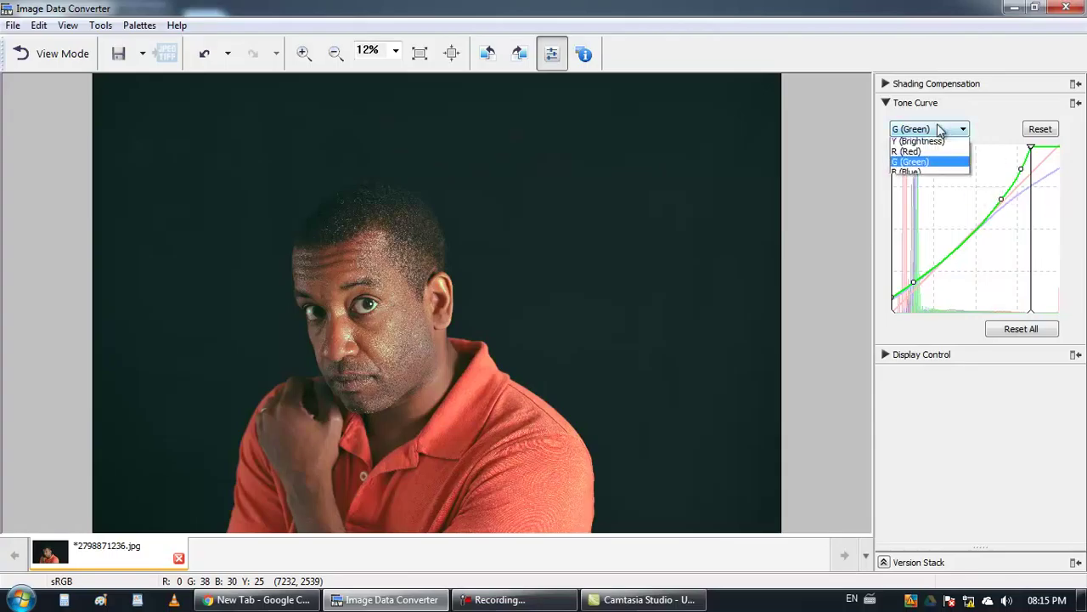
left_click(921, 175)
left_click_drag(1061, 178, 1023, 194)
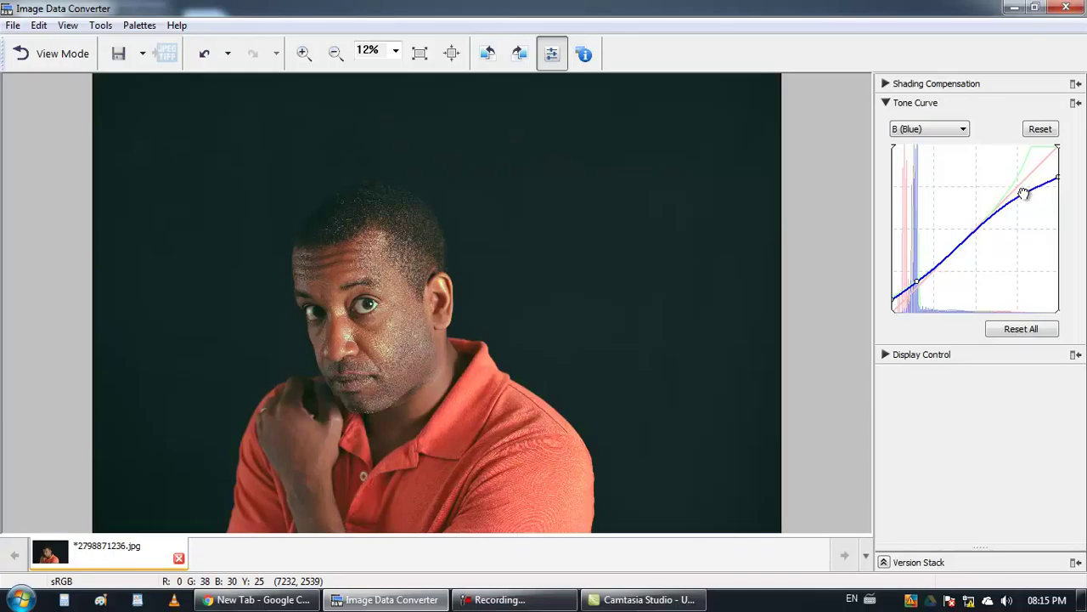
left_click_drag(1025, 194, 1025, 193)
left_click(916, 131)
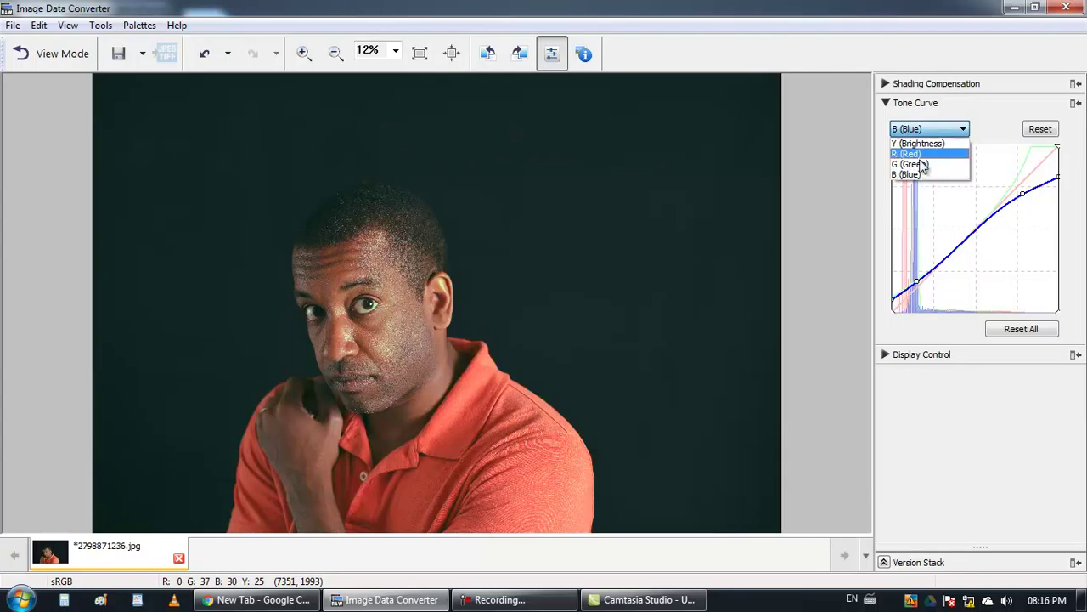
Add a point to the Y (Brightness) curve and raise it to lighten the portrait
left_click(924, 144)
left_click_drag(988, 214, 1018, 183)
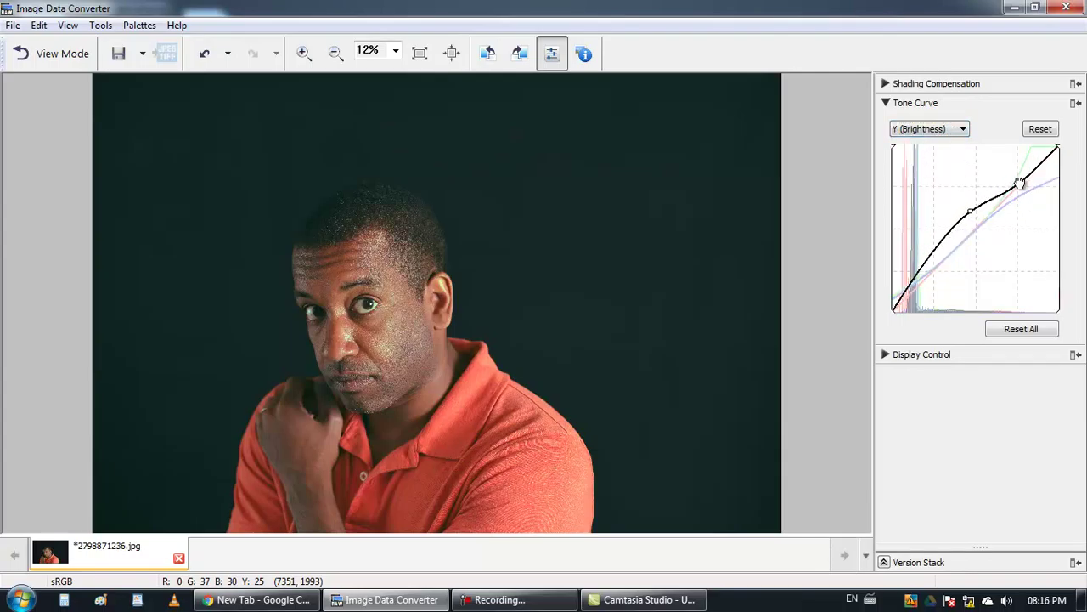
left_click(945, 247)
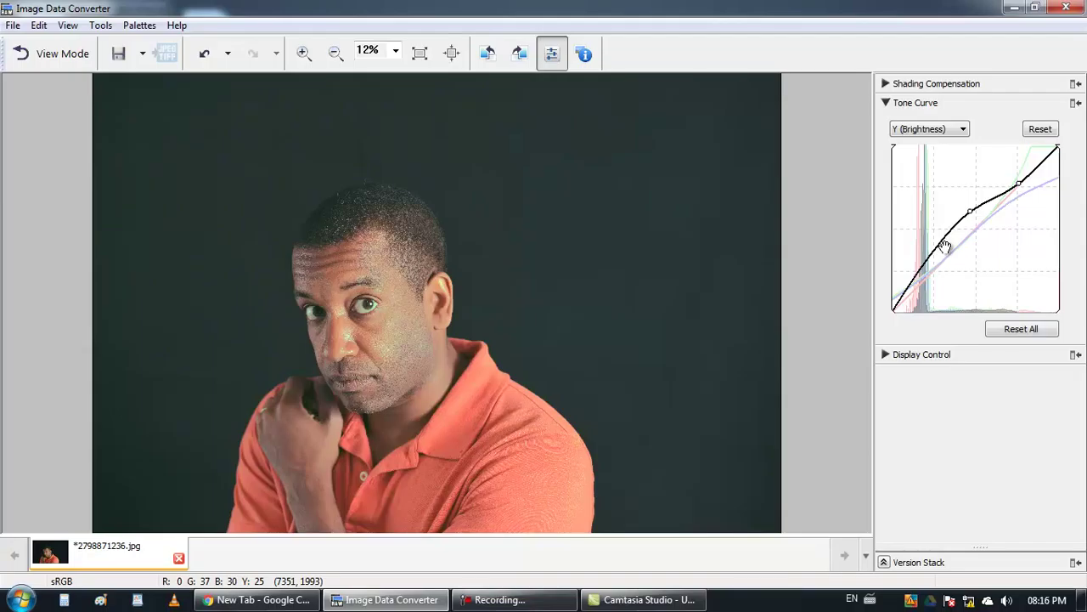
Check the red curve, then raise the lower part of the green curve
left_click(935, 129)
left_click(930, 154)
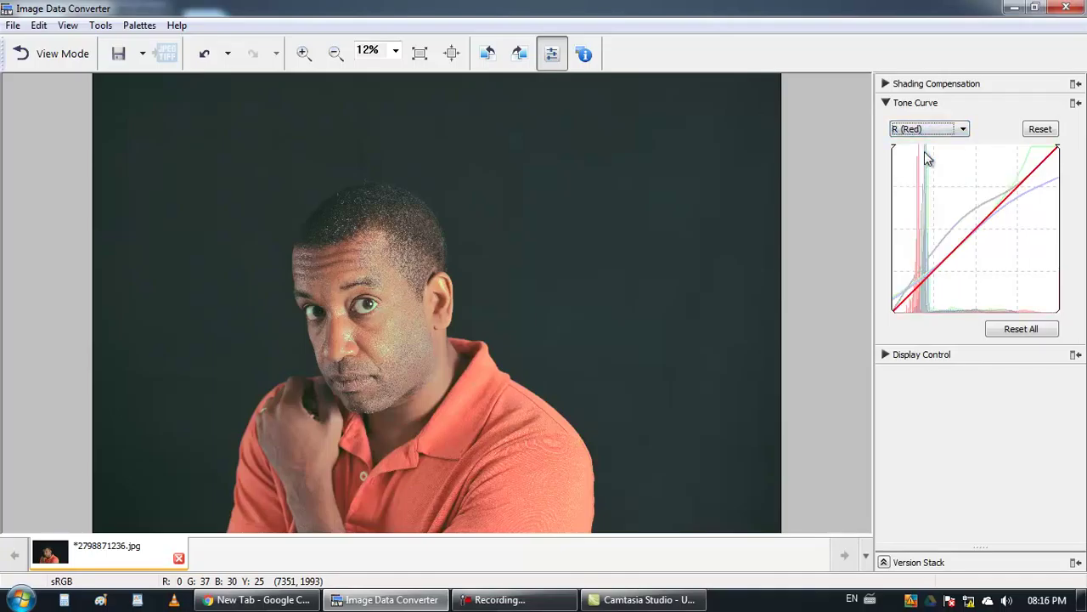
left_click(925, 129)
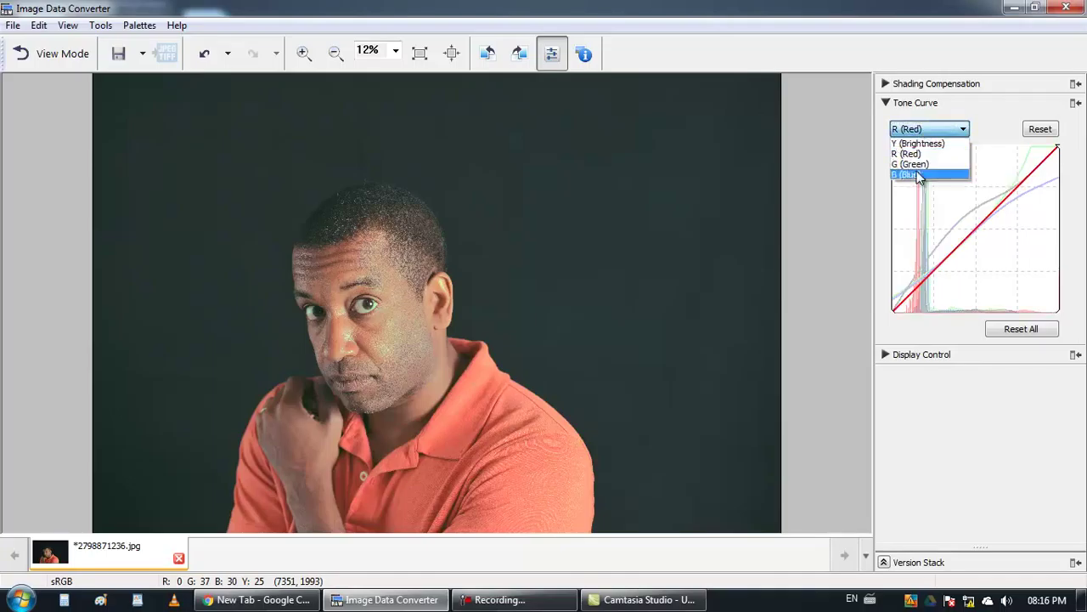
left_click(910, 164)
left_click_drag(915, 286, 879, 282)
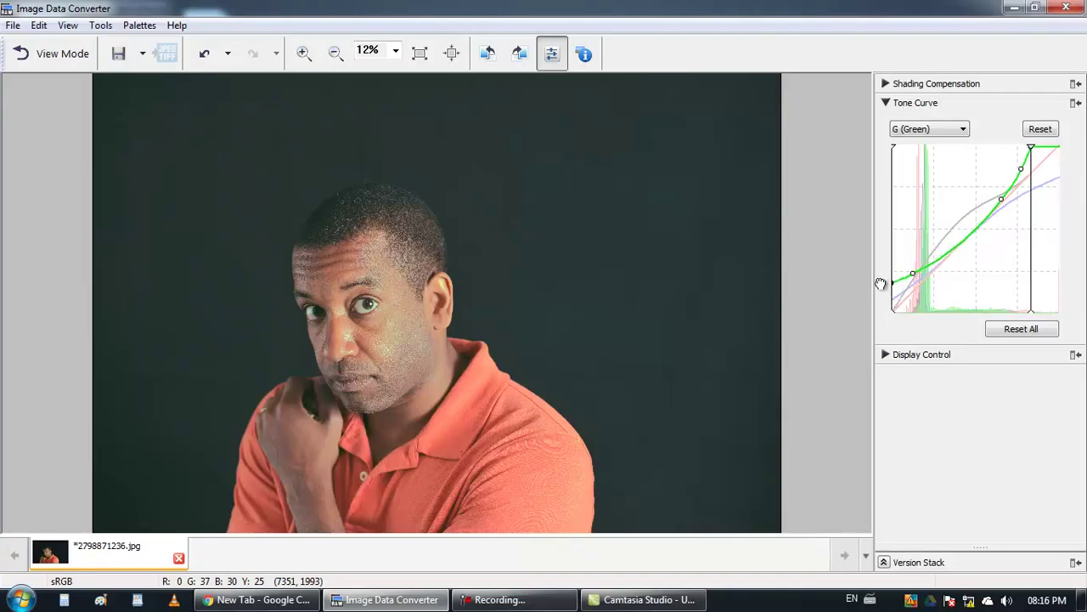
Raise the blue curve's lower-left end, then return to the thumbnail browser
left_click(915, 132)
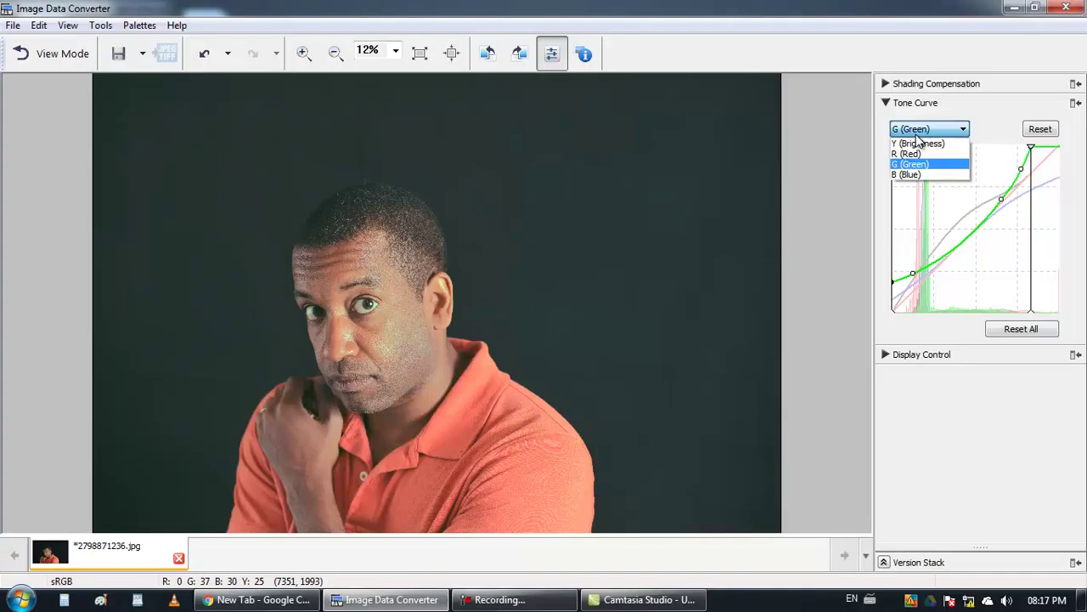
left_click(1001, 119)
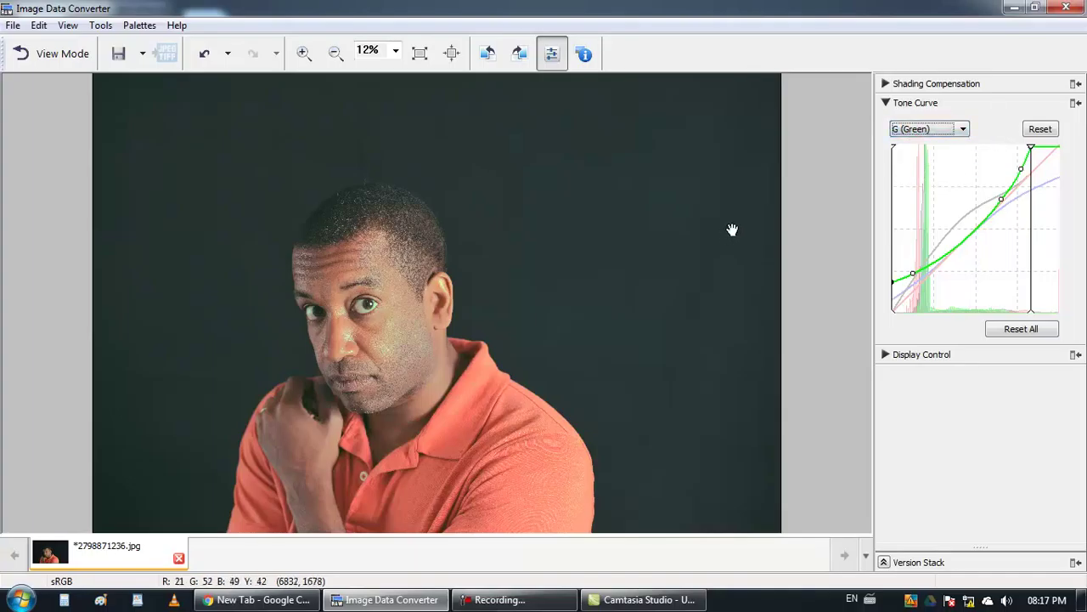
left_click(913, 131)
left_click(917, 172)
left_click_drag(894, 306, 917, 276)
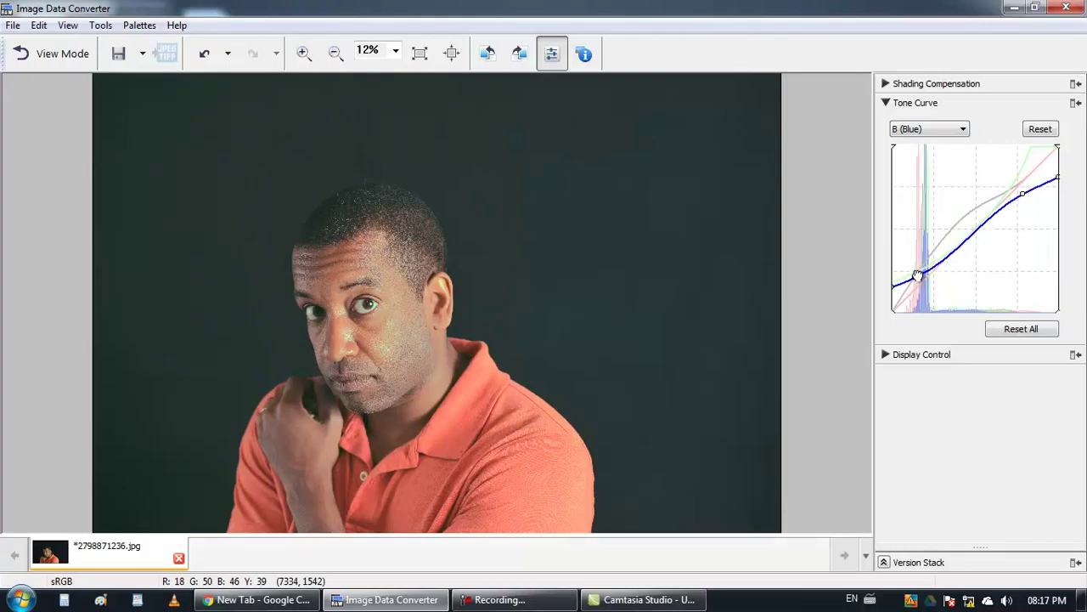
left_click_drag(918, 276, 919, 274)
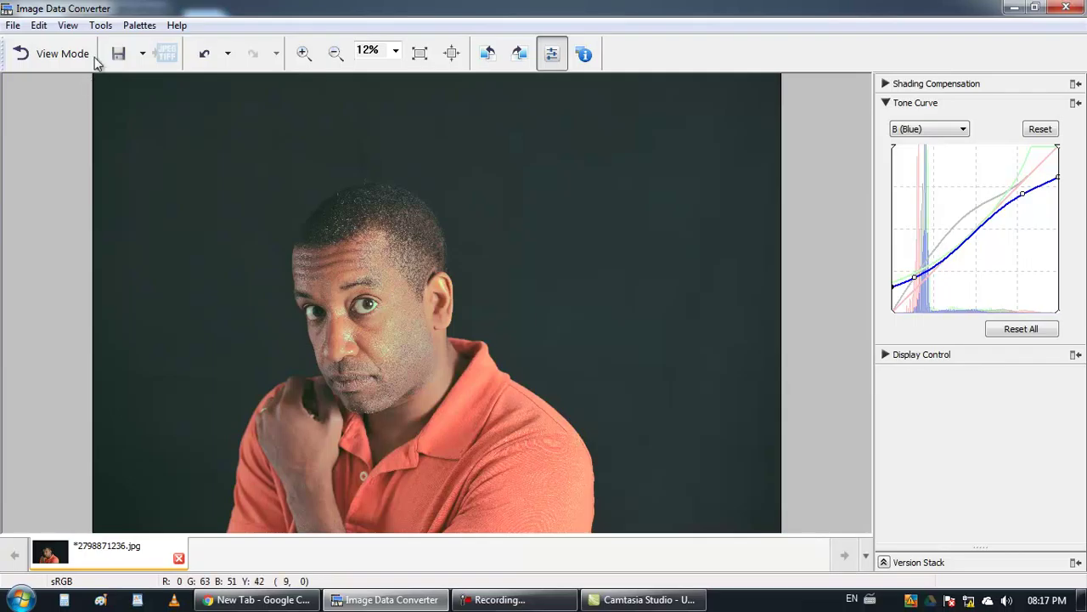
left_click(62, 51)
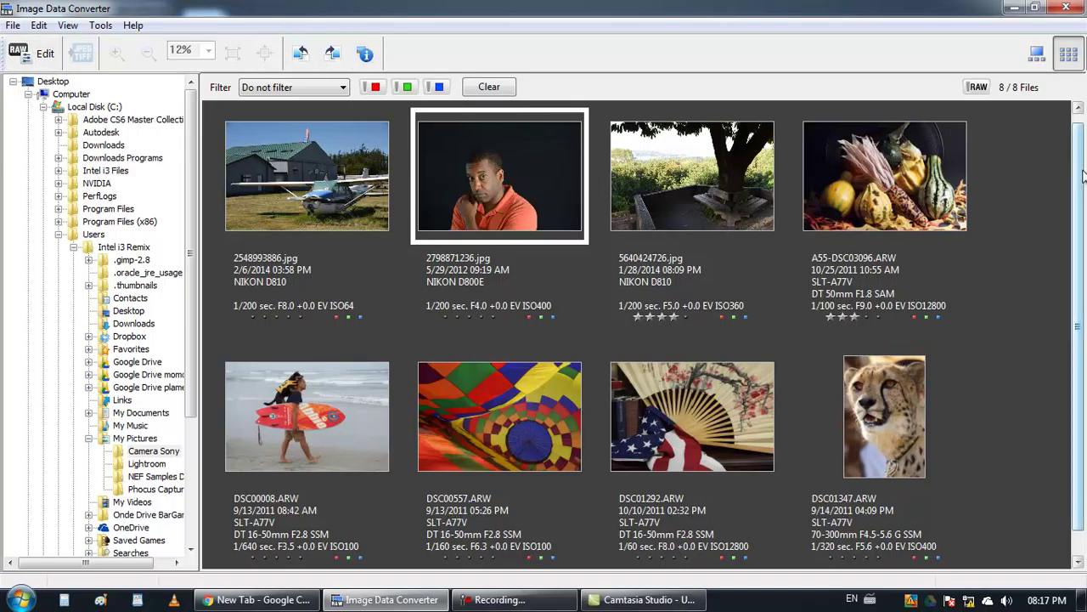
Reopen 2798871236.jpg, lower the blue curve's dark end and add a control point
scroll(1072, 241, "down", 1)
scroll(1078, 264, "up", 1)
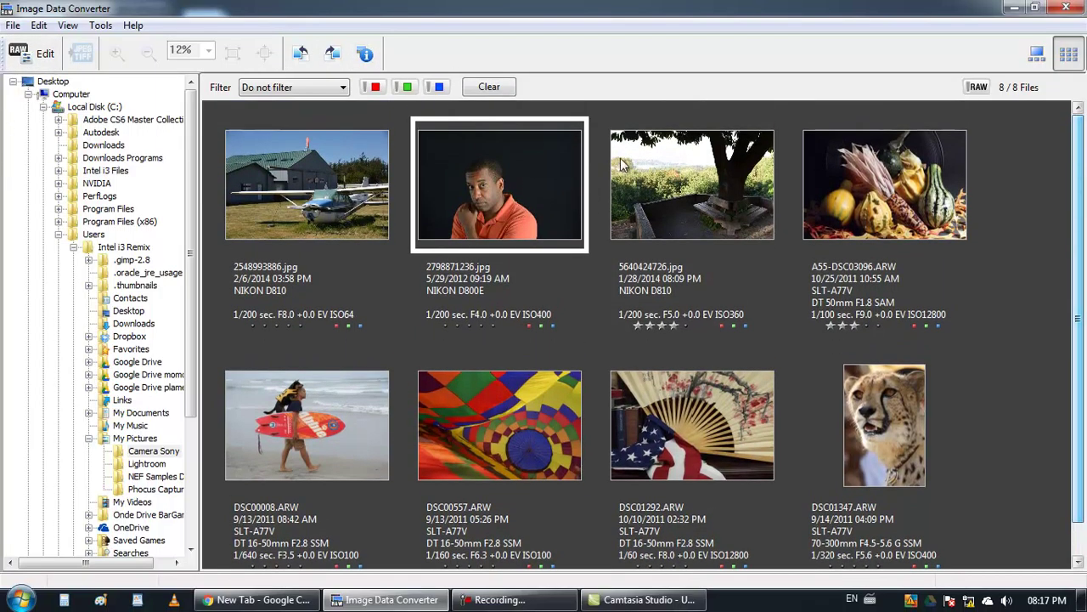
left_click(38, 52)
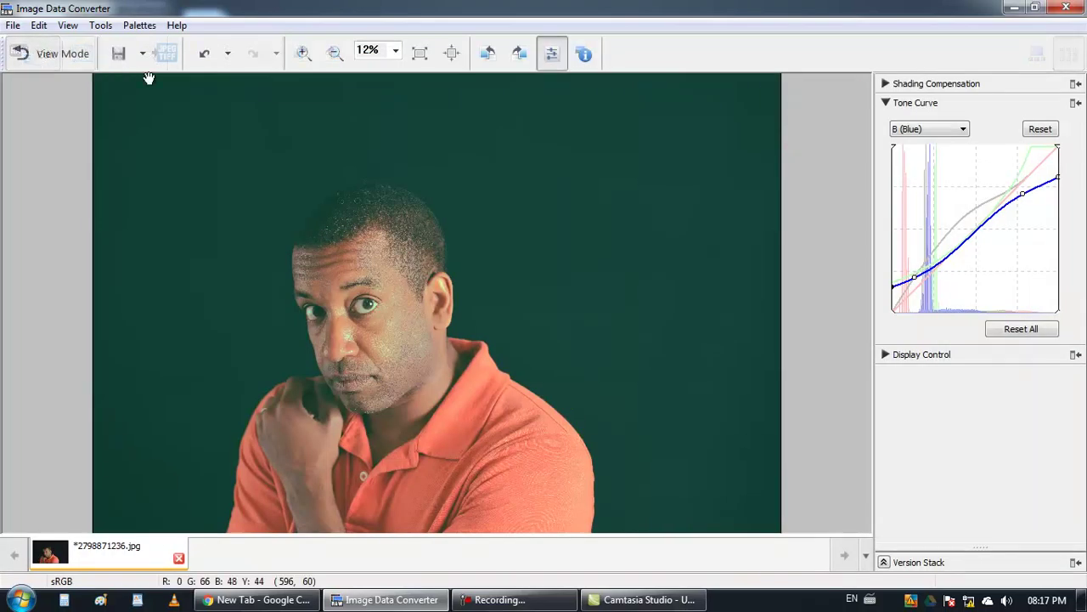
left_click_drag(894, 287, 894, 294)
left_click(915, 278)
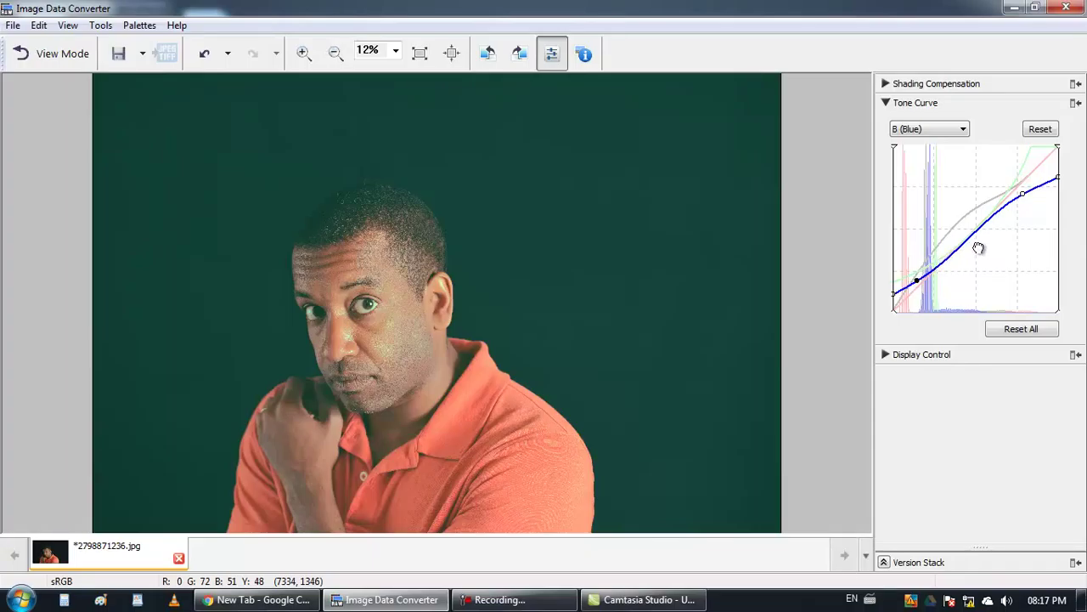
left_click(143, 53)
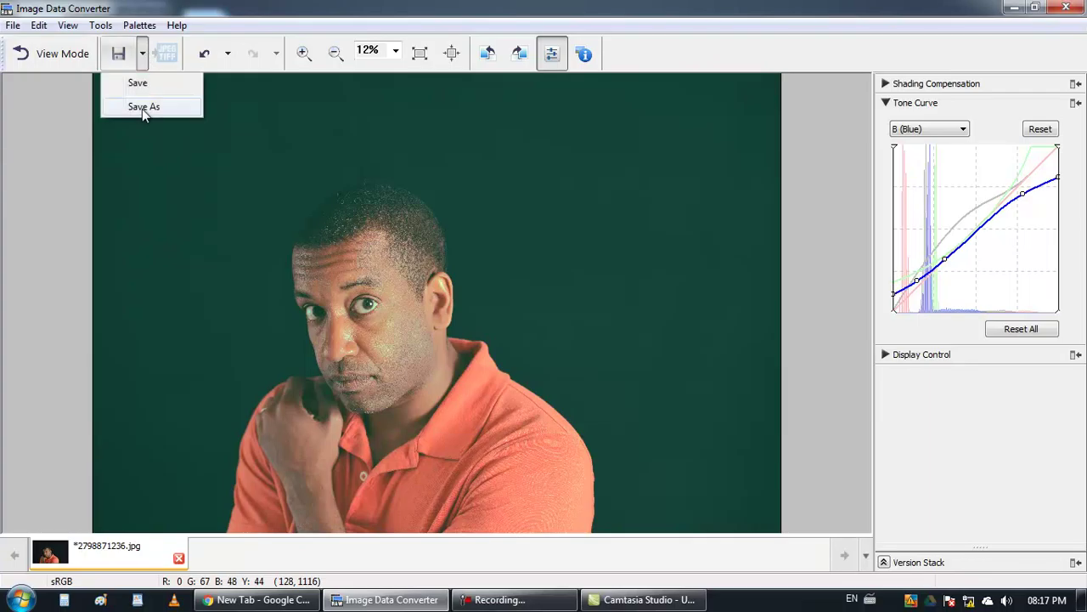
left_click(144, 108)
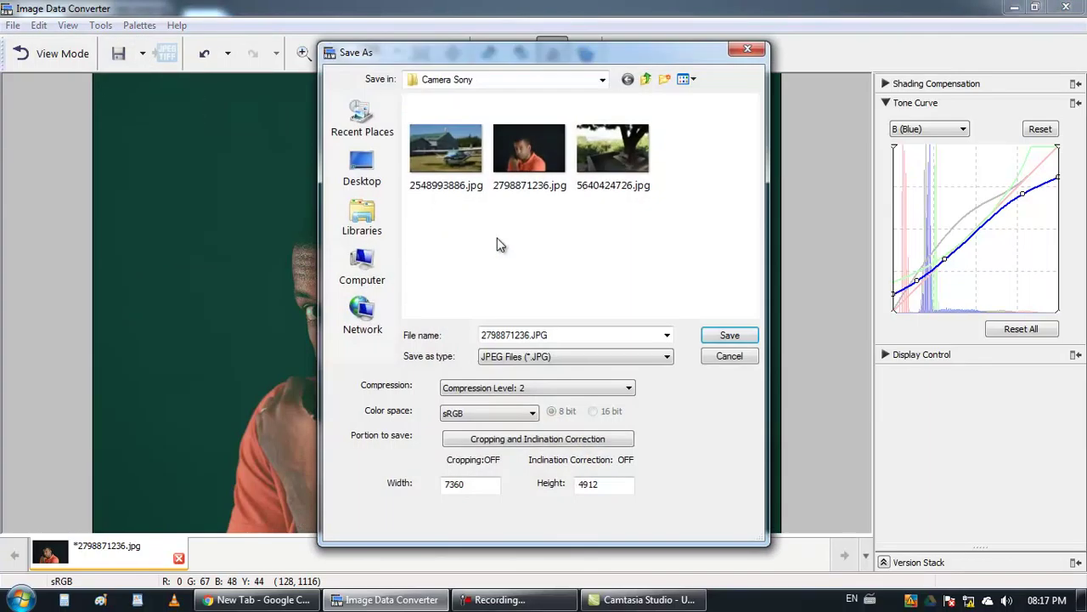
double_click(525, 335)
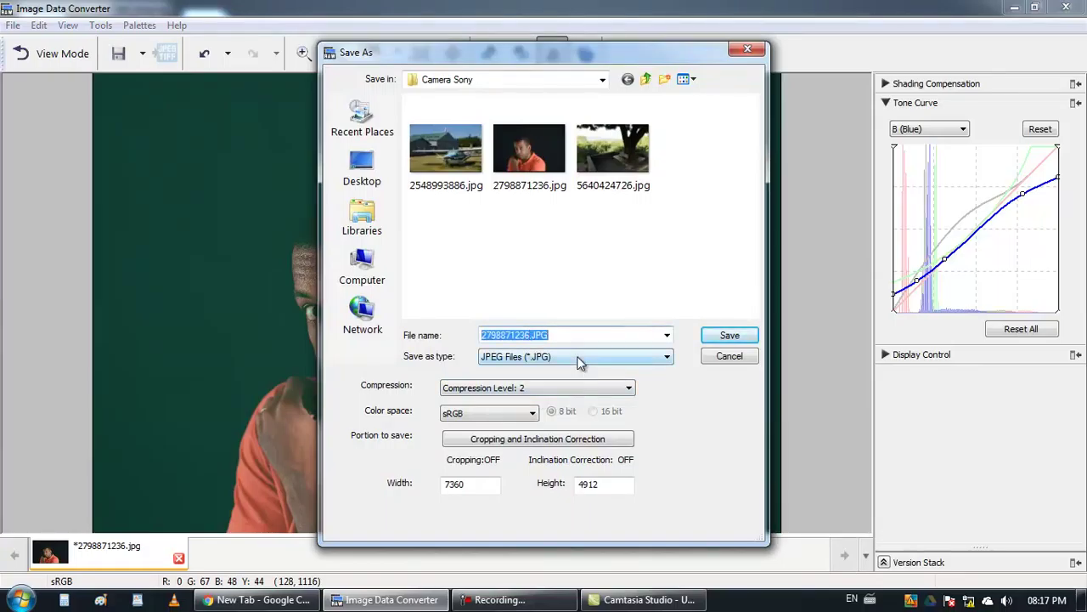
key("Left")
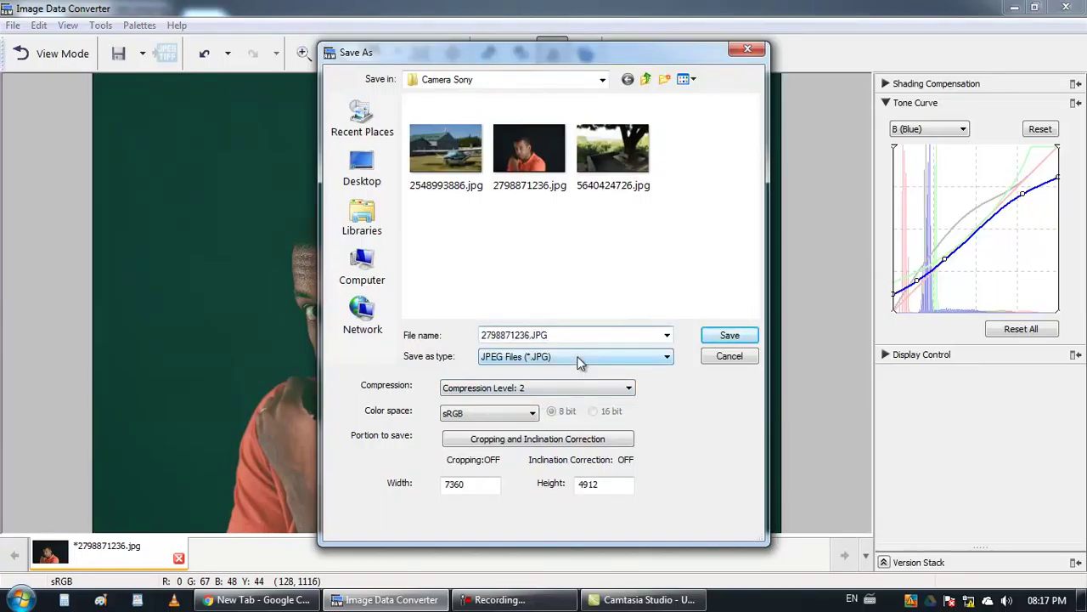
type("-Color Edit")
left_click(503, 387)
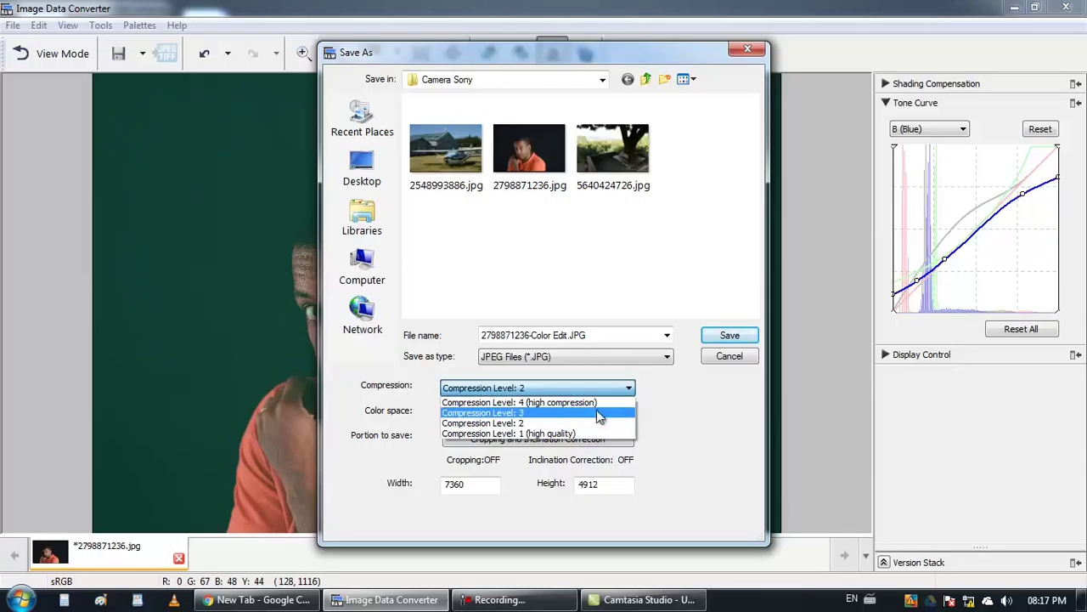
left_click(533, 424)
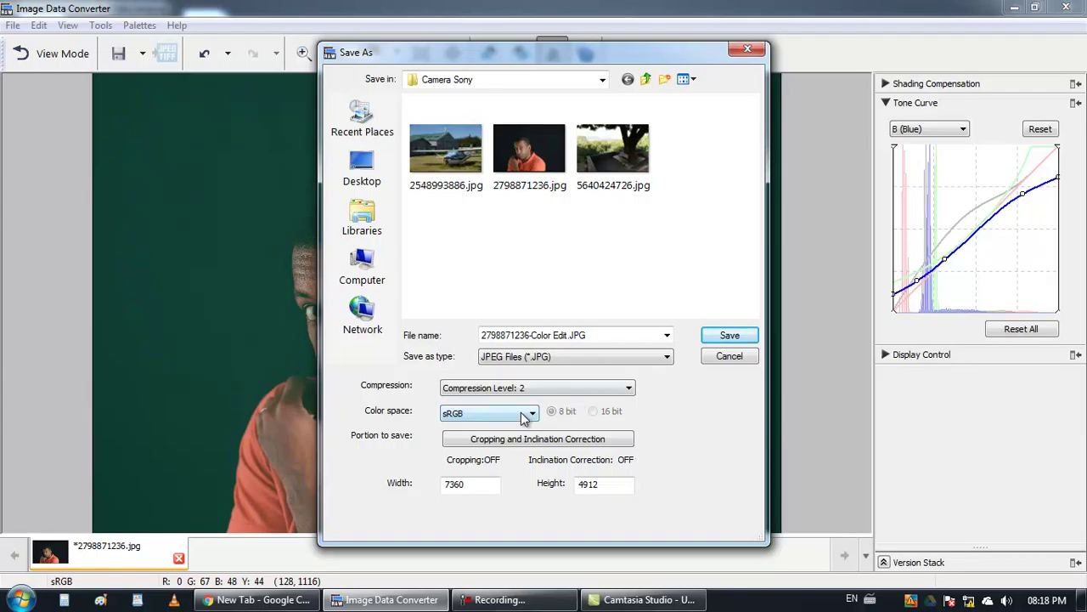
left_click(748, 337)
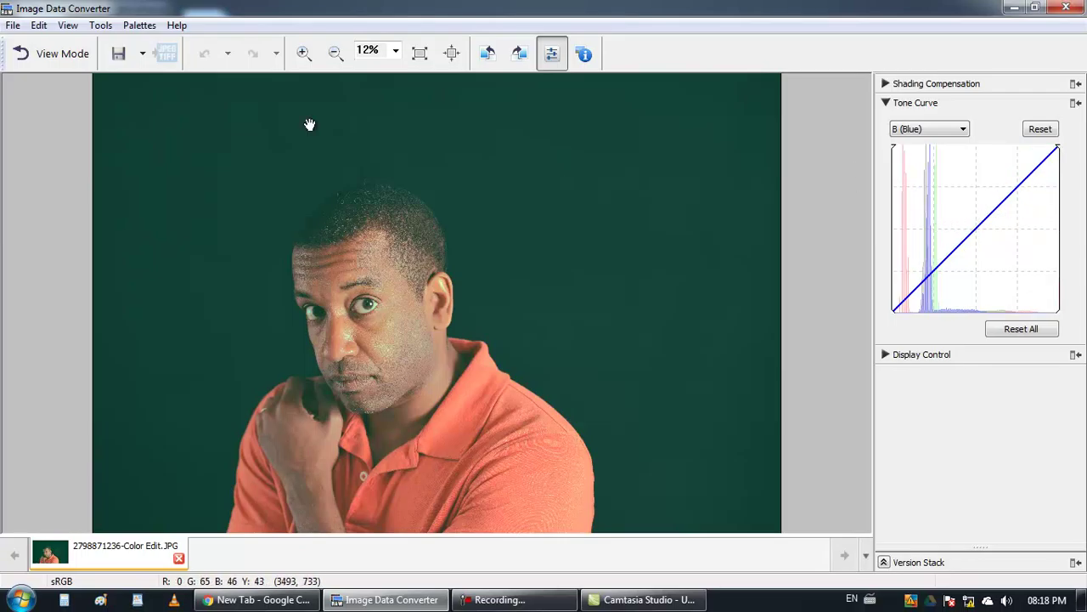
Switch to the thumbnail browser, then reopen the original portrait in the editor
left_click(73, 56)
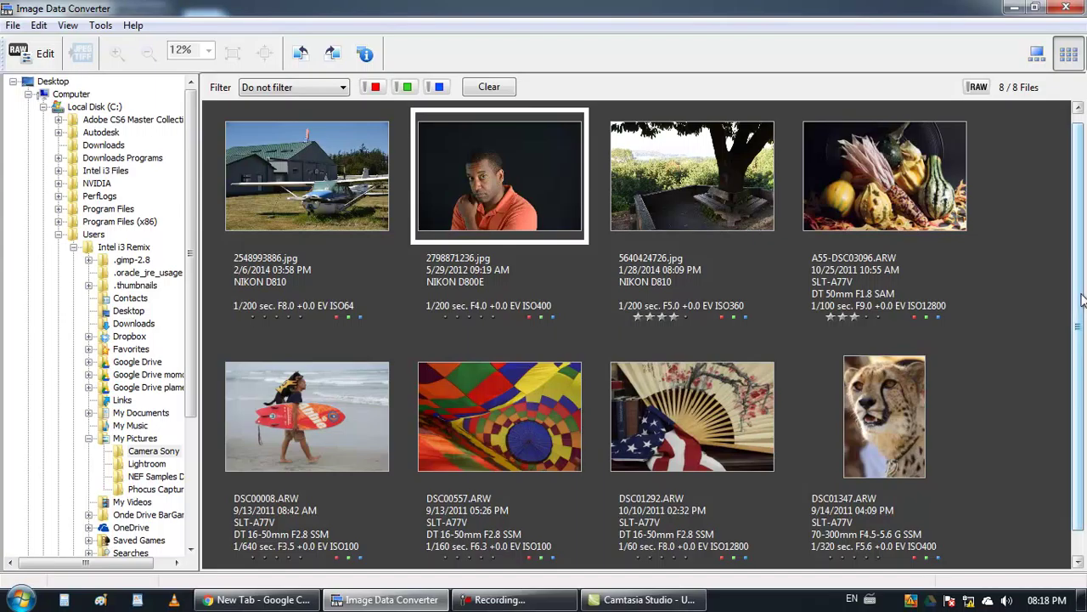
scroll(624, 248, "down", 1)
scroll(623, 248, "up", 2)
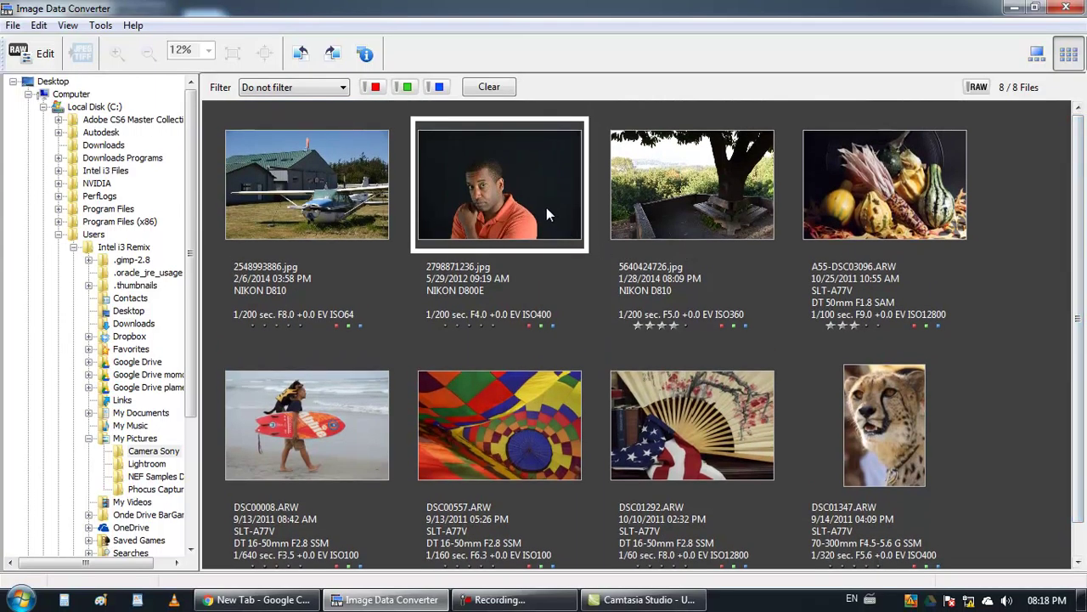
left_click(36, 55)
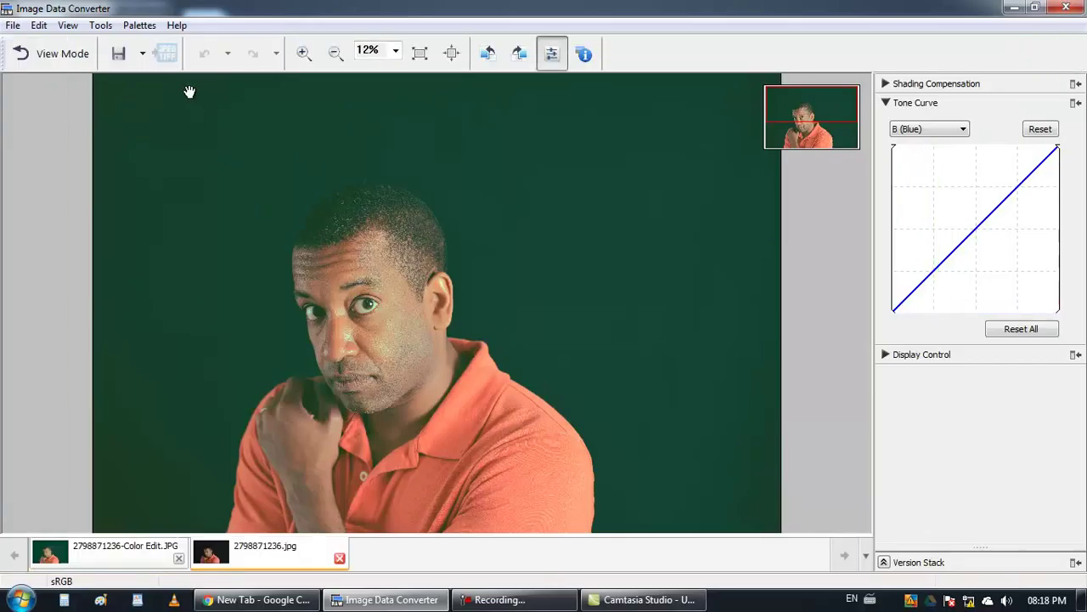
Check the save folder in the Save As dialog, cancel it, and return to the thumbnail browser
left_click(143, 53)
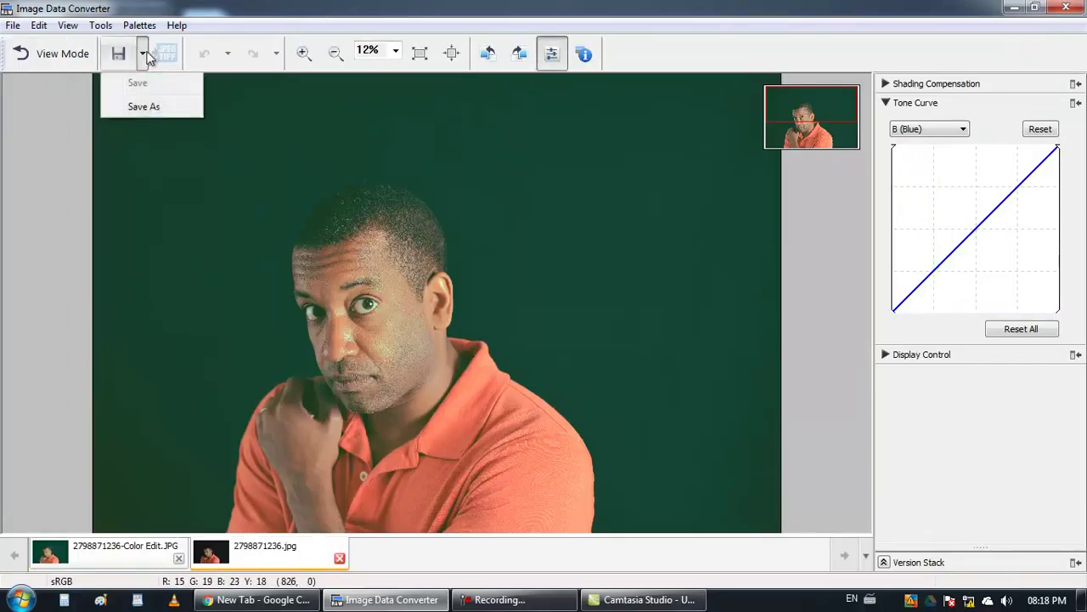
left_click(153, 111)
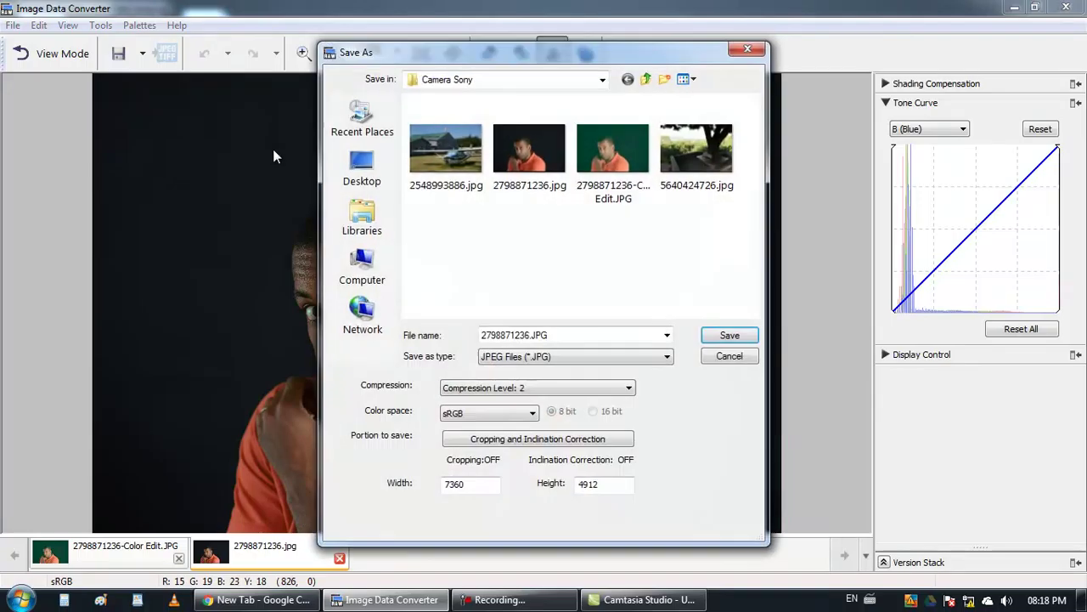
left_click(731, 356)
left_click(12, 55)
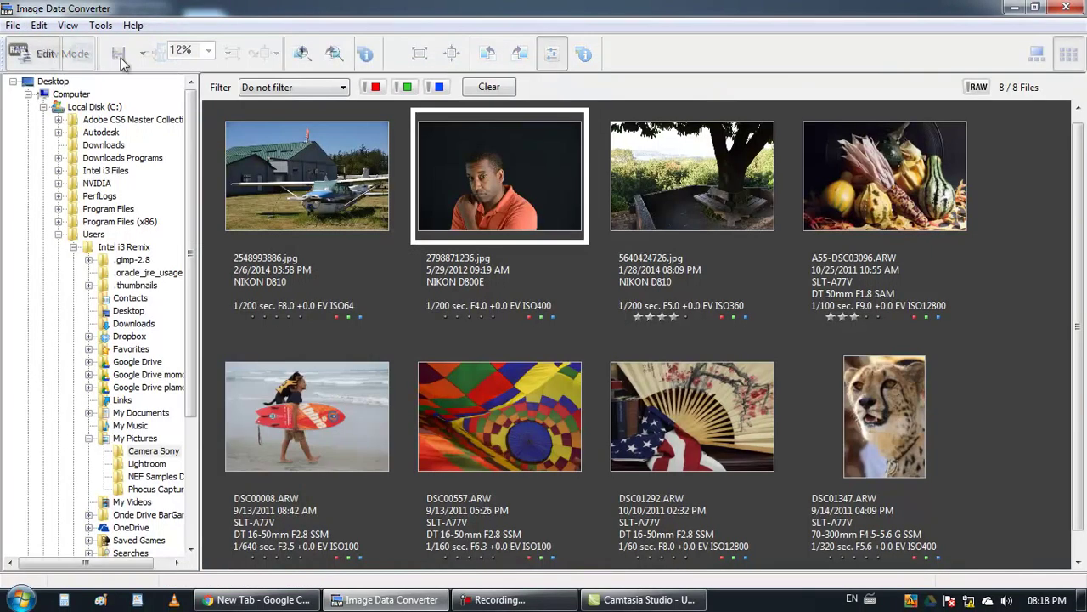
scroll(1046, 298, "down", 1)
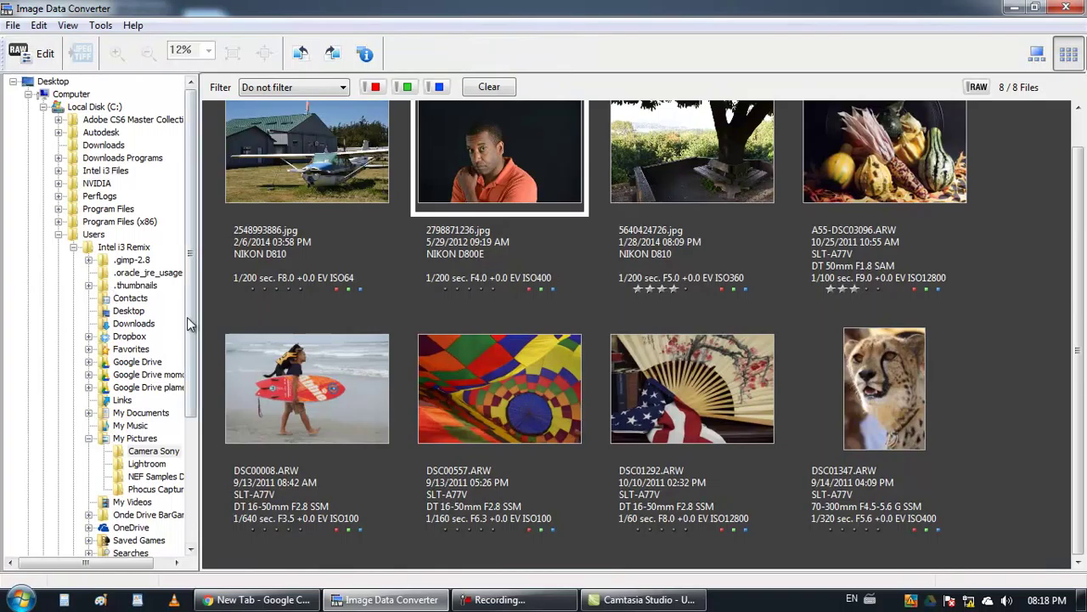
scroll(197, 367, "down", 1)
left_click(144, 425)
left_click(158, 413)
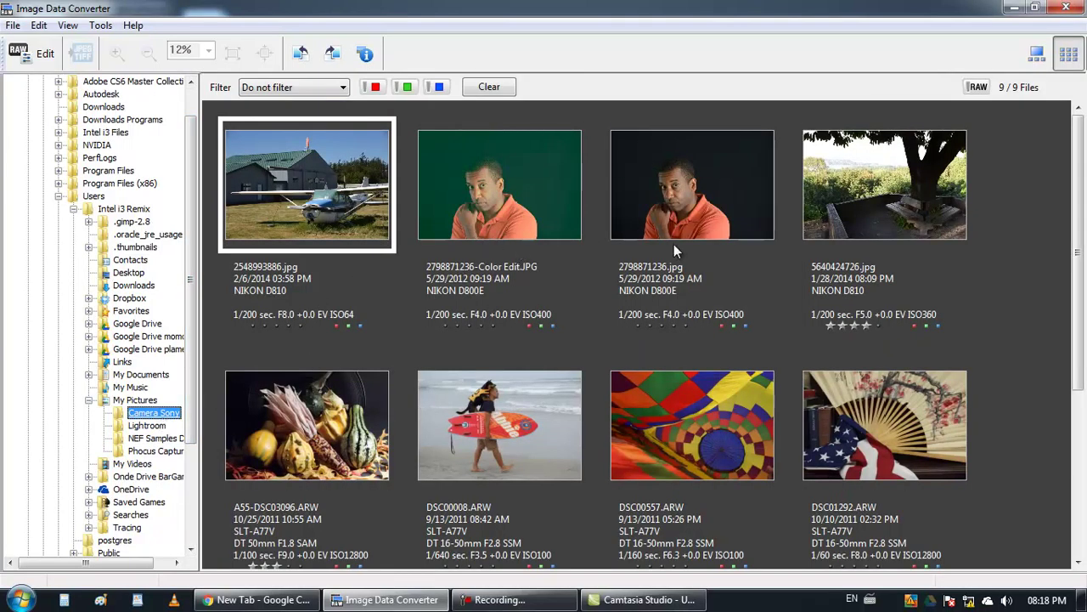
left_click(485, 198)
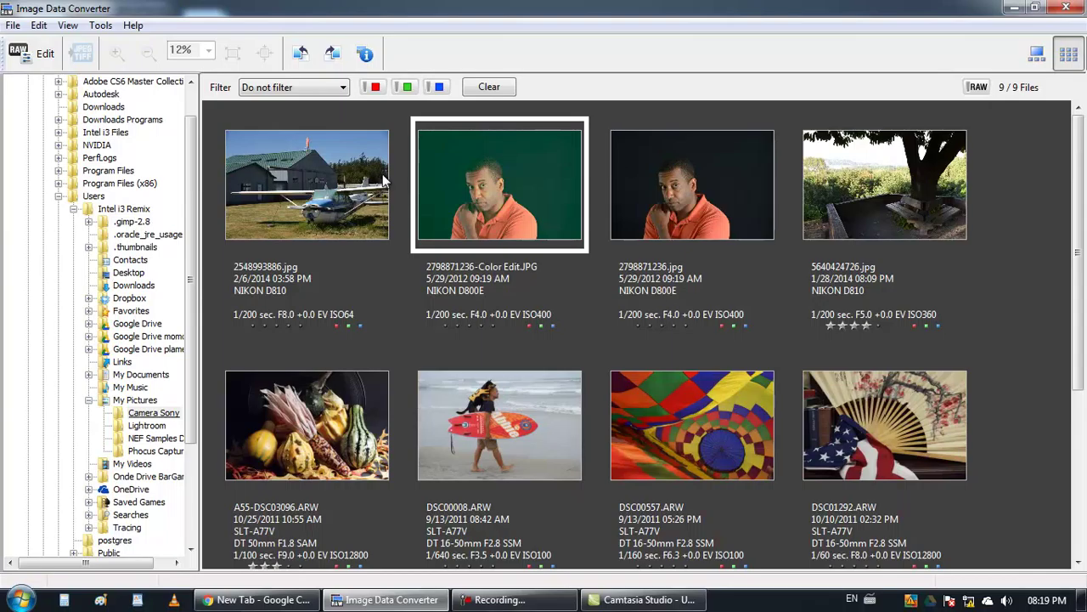
scroll(190, 213, "up", 1)
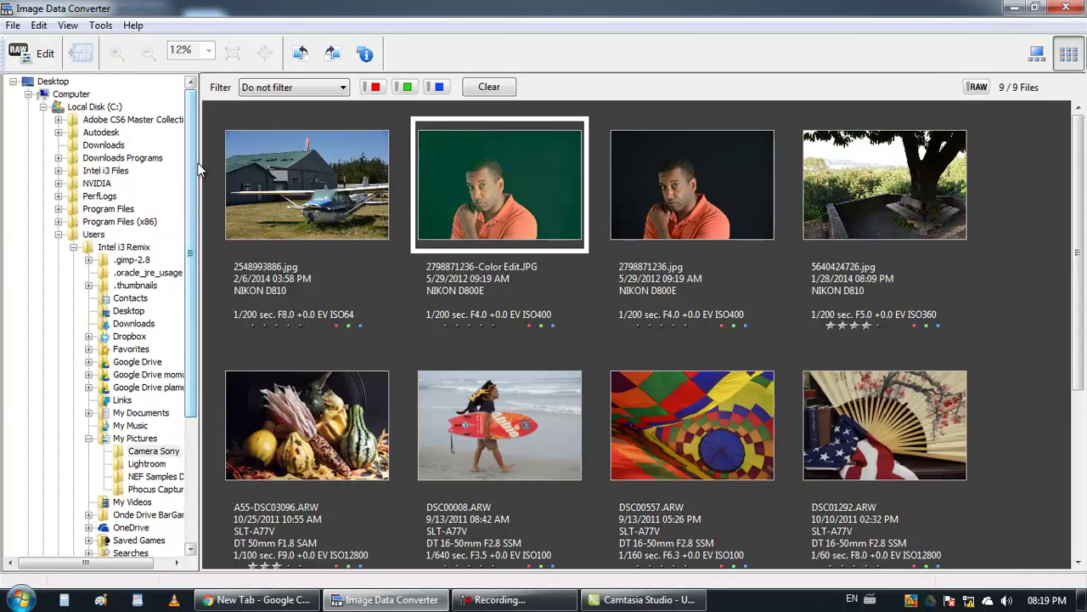